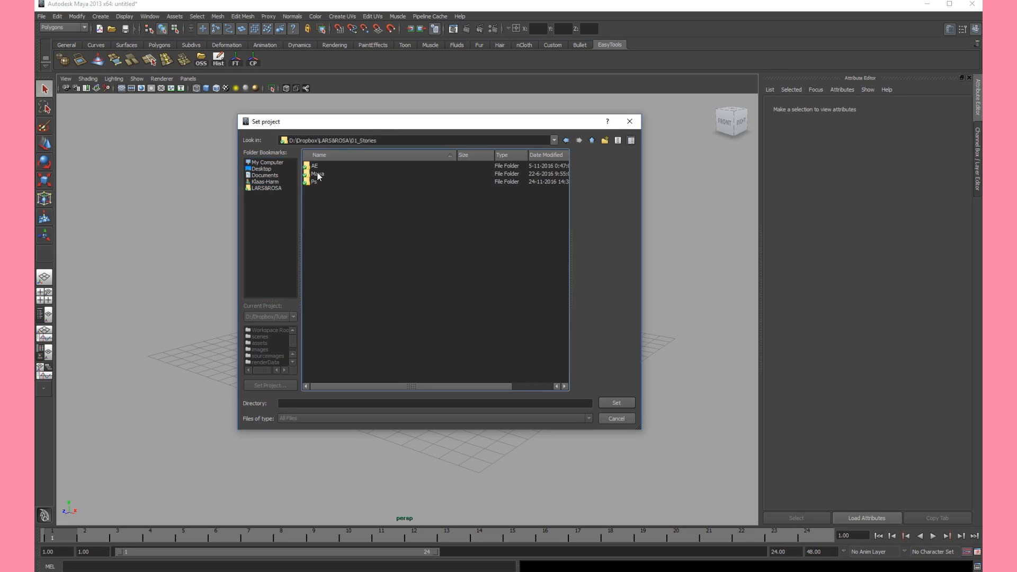
- Set the Maya folder inside 01_Stories as the project and open the scene template.mb
{"action": "double_click", "coordinate": [318, 175]}
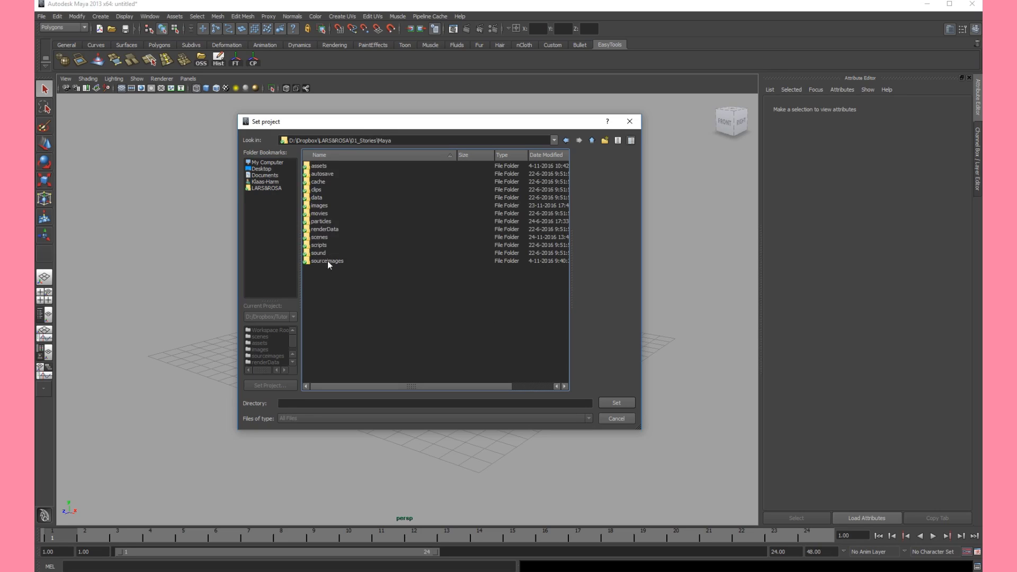
{"action": "left_click", "coordinate": [617, 404]}
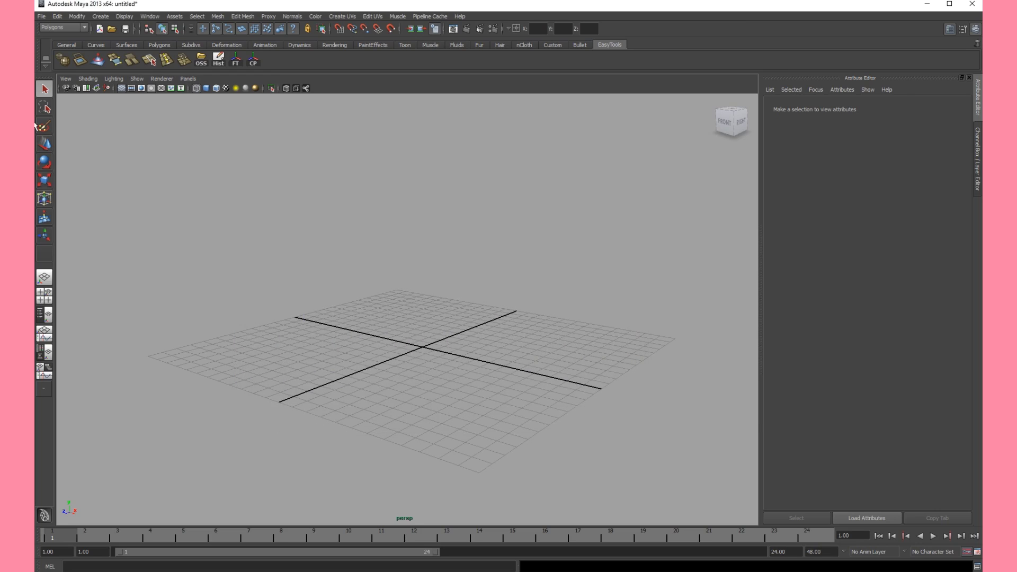
{"action": "left_click", "coordinate": [42, 17]}
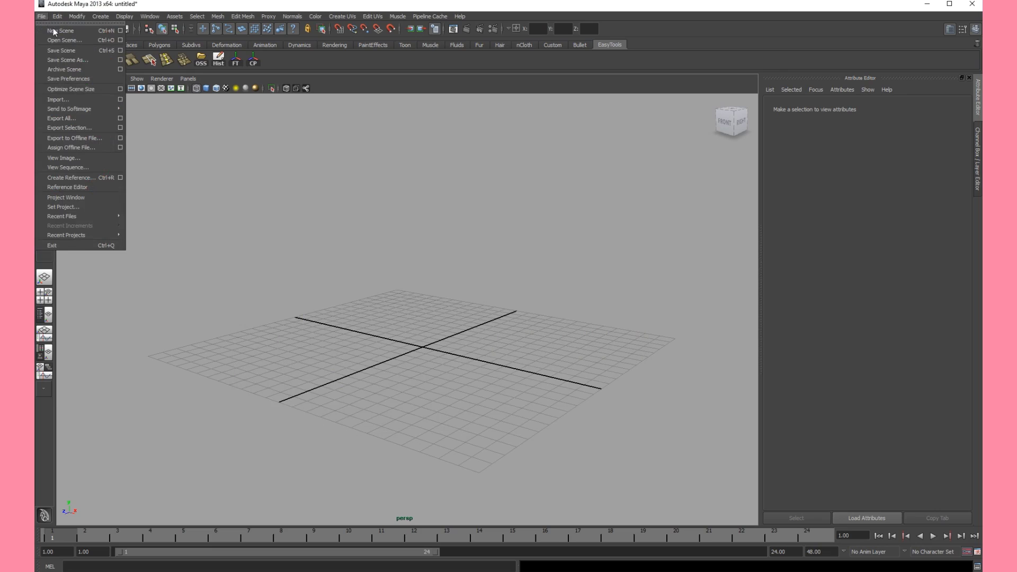
{"action": "left_click", "coordinate": [69, 40]}
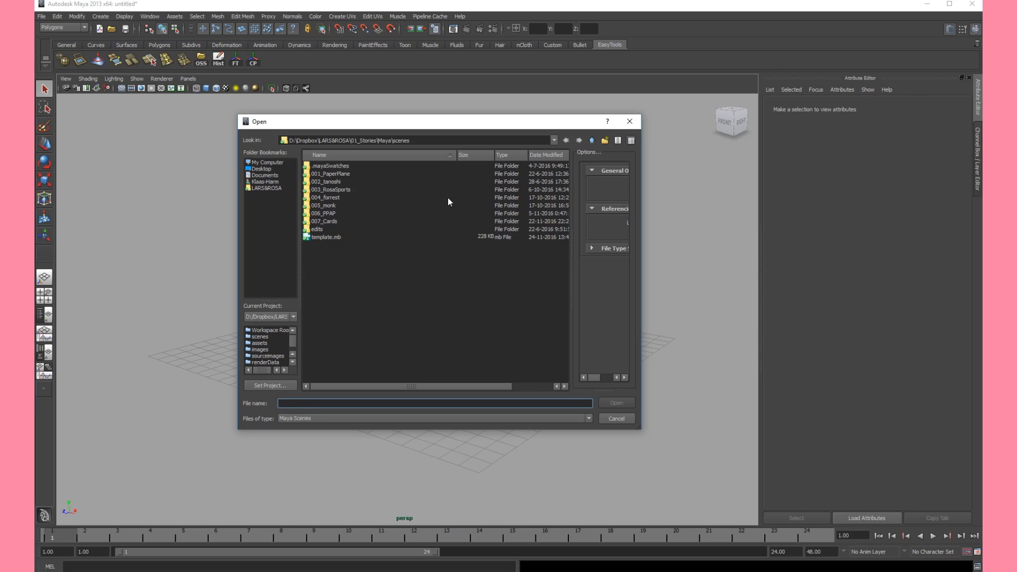
{"action": "left_click", "coordinate": [324, 237]}
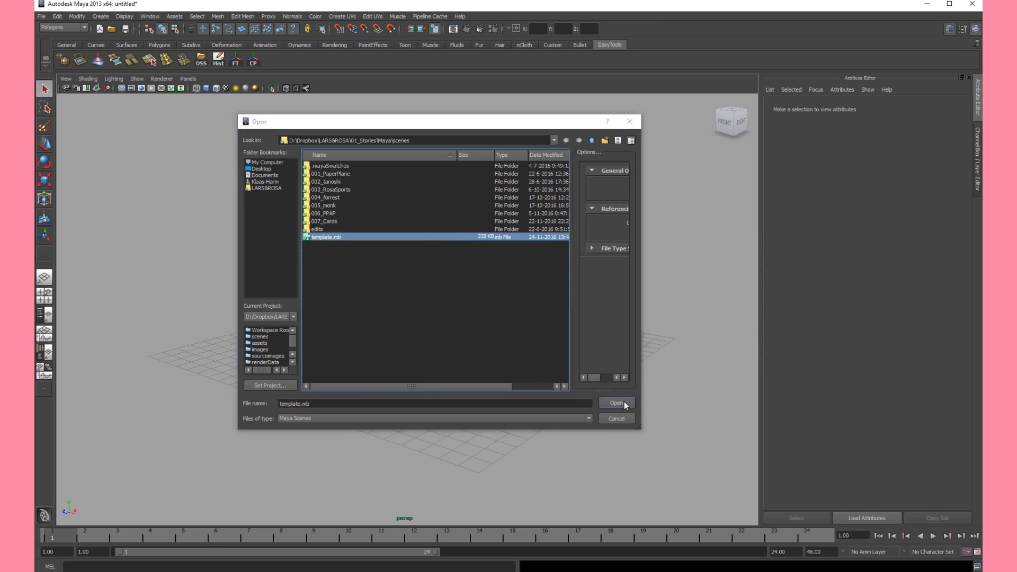
{"action": "left_click", "coordinate": [624, 402]}
{"action": "left_click", "coordinate": [516, 295]}
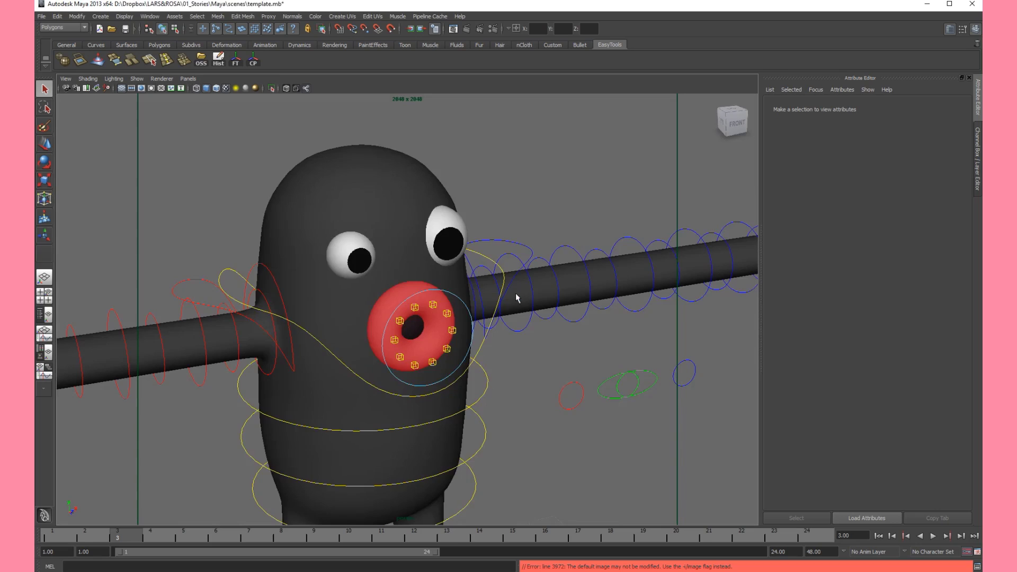
- Examine the character rig and its background in the template scene from several angles and distances
{"action": "middle_click_drag", "start_coordinate": [450, 315], "coordinate": [456, 238], "text": "alt"}
{"action": "left_click_drag", "start_coordinate": [518, 227], "coordinate": [445, 249], "text": "alt"}
{"action": "scroll", "coordinate": [443, 256], "scroll_direction": "down", "scroll_amount": 4}
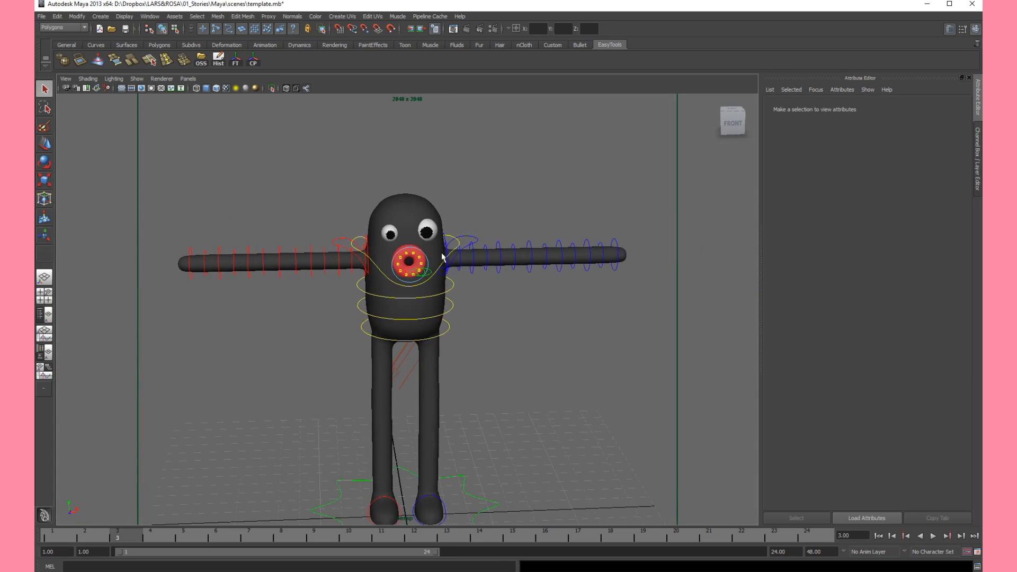
{"action": "middle_click_drag", "start_coordinate": [443, 256], "coordinate": [434, 182], "text": "alt"}
{"action": "left_click_drag", "start_coordinate": [469, 190], "coordinate": [452, 210], "text": "alt"}
{"action": "middle_click_drag", "start_coordinate": [452, 210], "coordinate": [454, 276], "text": "alt"}
{"action": "left_click_drag", "start_coordinate": [454, 275], "coordinate": [461, 256], "text": "alt"}
{"action": "middle_click_drag", "start_coordinate": [462, 256], "coordinate": [455, 231], "text": "alt"}
{"action": "scroll", "coordinate": [444, 248], "scroll_direction": "down", "scroll_amount": 1}
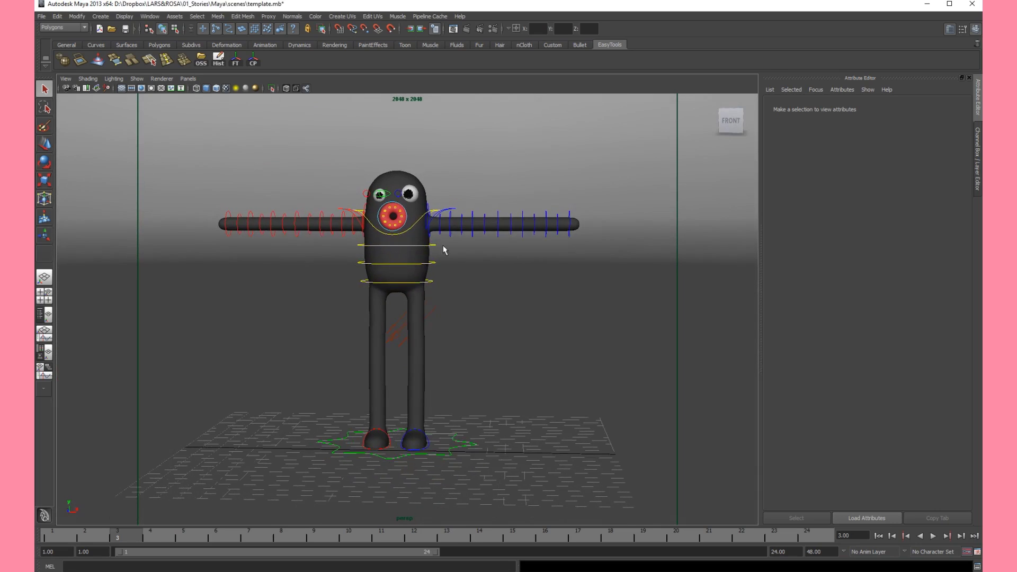
{"action": "left_click_drag", "start_coordinate": [443, 250], "coordinate": [450, 265], "text": "alt"}
{"action": "left_click", "coordinate": [585, 291]}
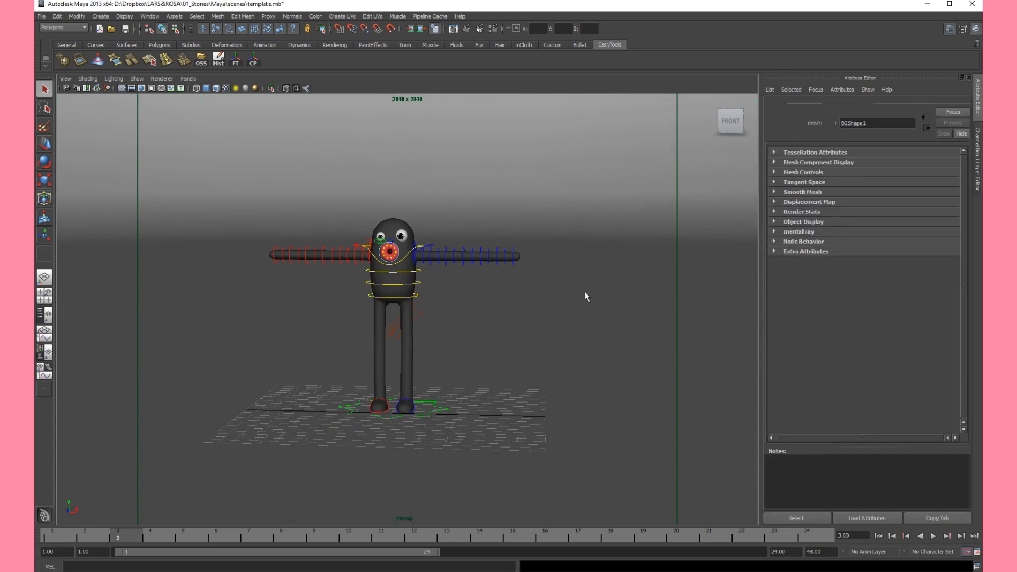
- Move the directional light from beside the character's legs to above its outstretched arm, beside the head, and clear the selection
{"action": "left_click_drag", "start_coordinate": [600, 281], "coordinate": [437, 297], "text": "alt"}
{"action": "left_click", "coordinate": [429, 303]}
{"action": "key", "text": "e"}
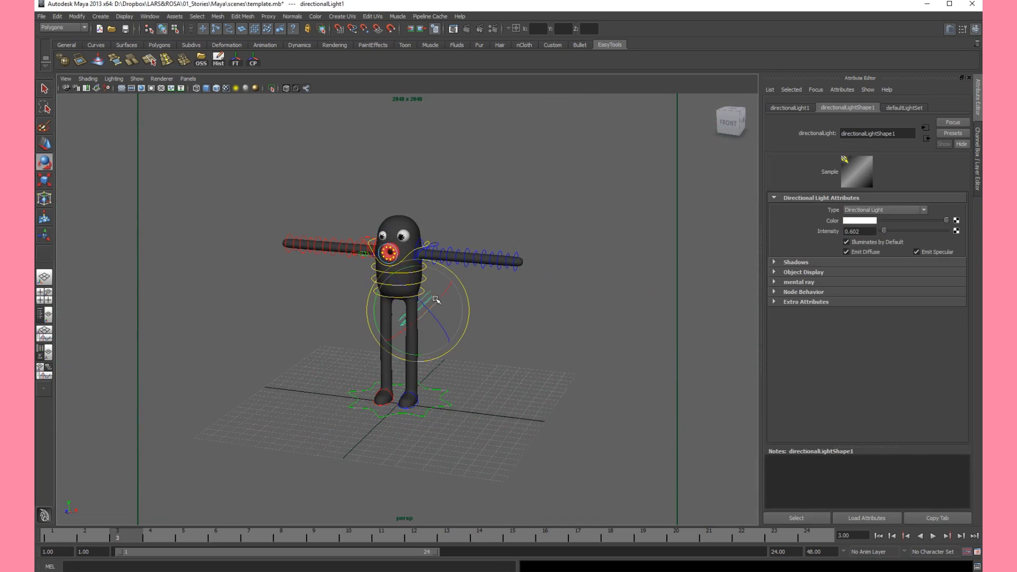
{"action": "mouse_move", "coordinate": [550, 301]}
{"action": "left_mouse_down", "text": "alt"}
{"action": "mouse_move", "coordinate": [595, 297]}
{"action": "mouse_move", "coordinate": [547, 281]}
{"action": "mouse_move", "coordinate": [556, 289]}
{"action": "left_mouse_up", "text": "alt"}
{"action": "scroll", "coordinate": [548, 289], "scroll_direction": "up", "scroll_amount": 3}
{"action": "middle_click_drag", "start_coordinate": [555, 289], "coordinate": [552, 281], "text": "alt"}
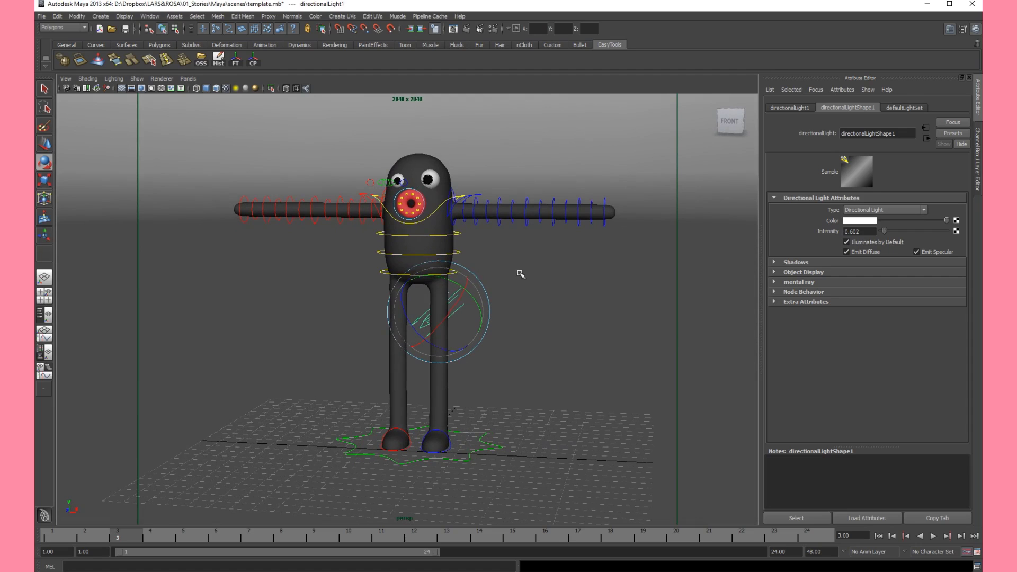
{"action": "key", "text": "w"}
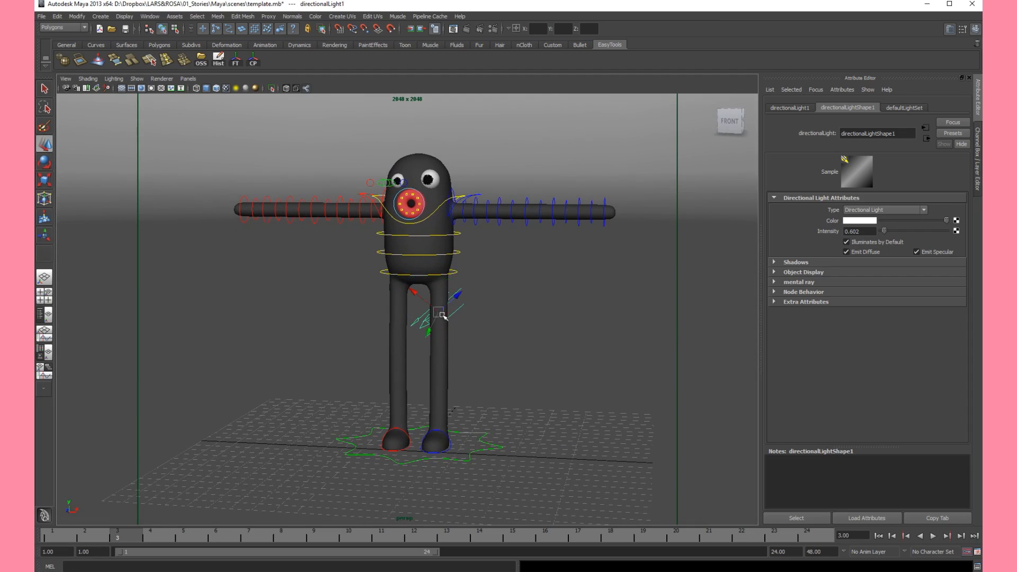
{"action": "left_click_drag", "start_coordinate": [443, 313], "coordinate": [551, 139]}
{"action": "middle_click_drag", "start_coordinate": [552, 140], "coordinate": [572, 199], "text": "alt"}
{"action": "left_click", "coordinate": [572, 199]}
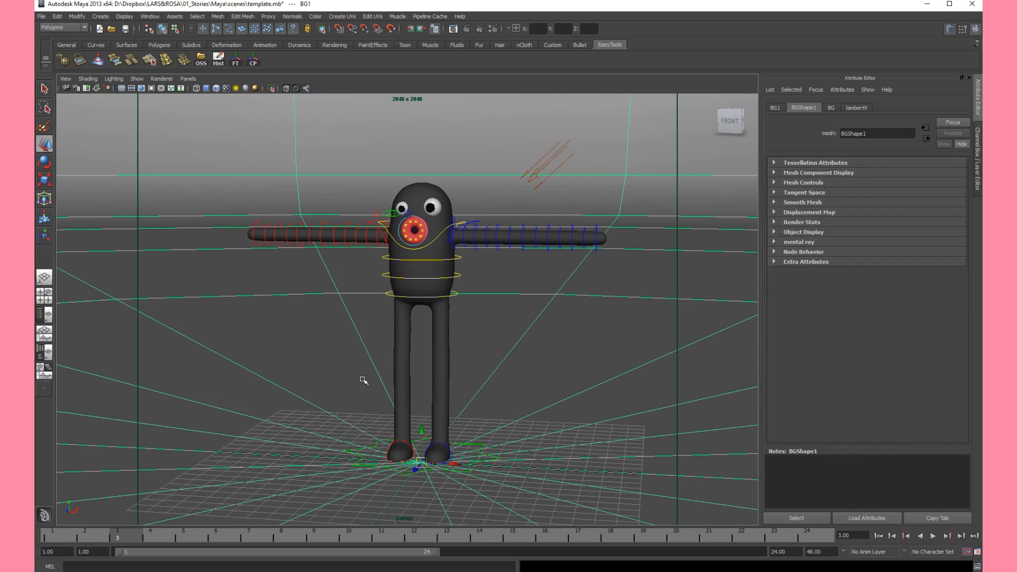
{"action": "left_click", "coordinate": [324, 354]}
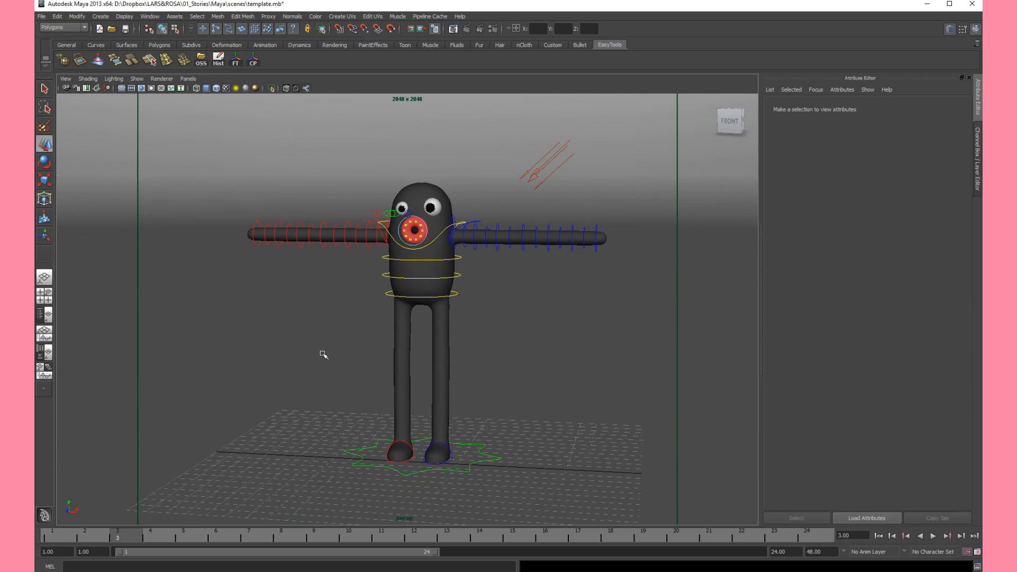
- Show the Outliner beside the perspective view, select the Lars_rig_IK rig and geometry nodes in turn, and clear the selection
{"action": "left_click", "coordinate": [45, 315]}
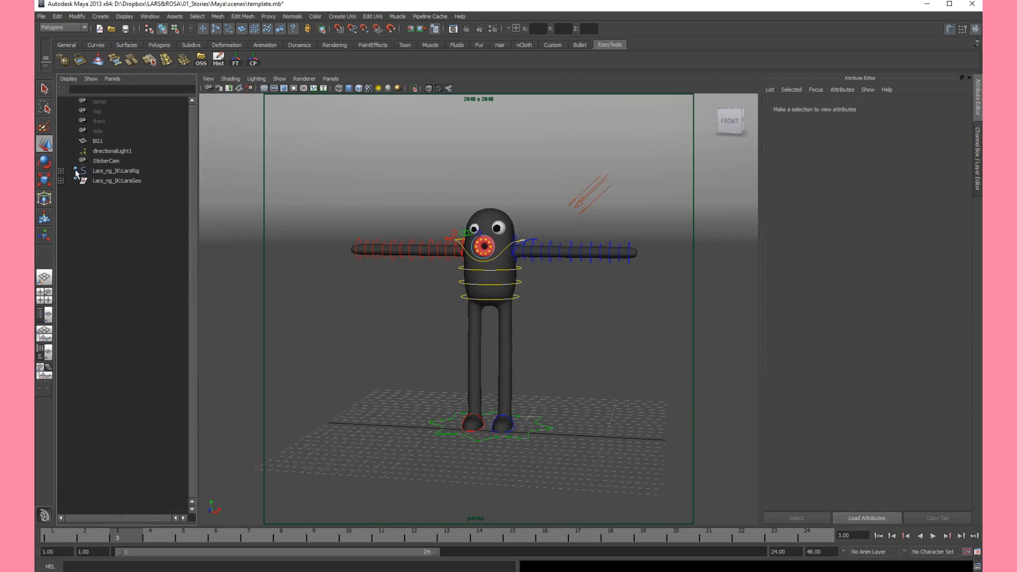
{"action": "left_click", "coordinate": [117, 172]}
{"action": "left_click", "coordinate": [107, 181]}
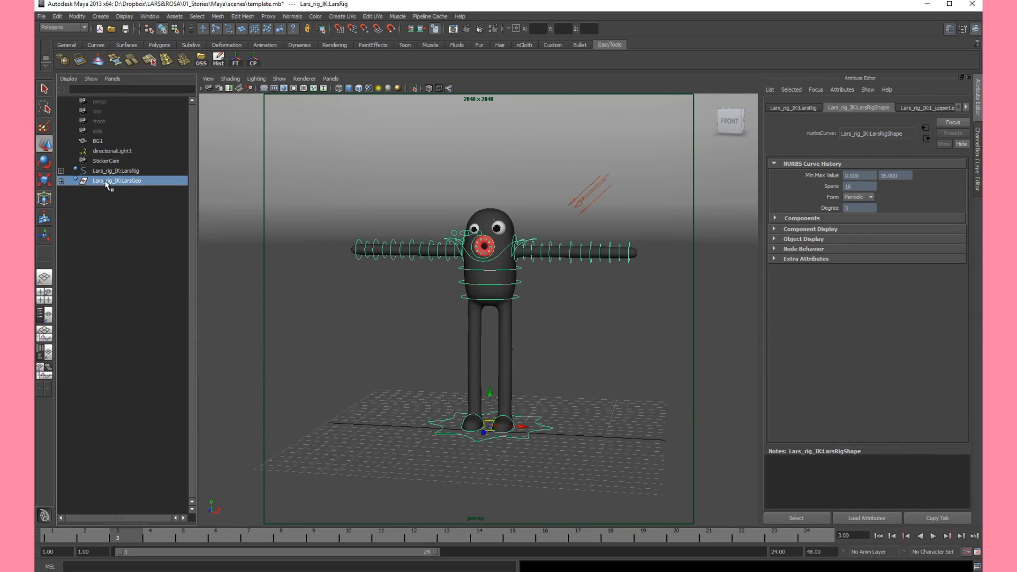
{"action": "left_click", "coordinate": [112, 194]}
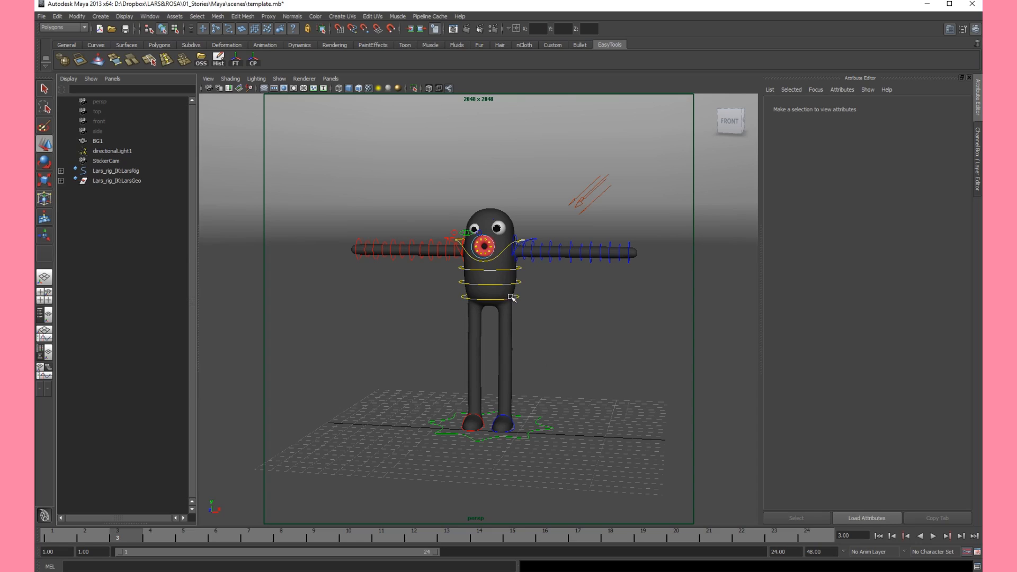
- Look through the Lars and Rosa rig files in the project's assets folder without opening any of them
{"action": "left_click", "coordinate": [42, 17]}
{"action": "left_click", "coordinate": [61, 40]}
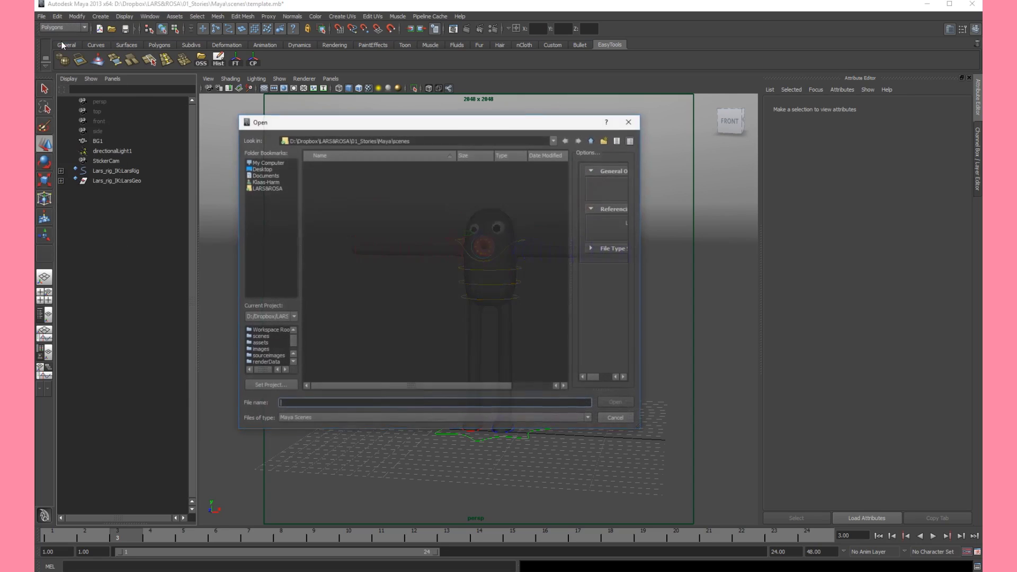
{"action": "left_click", "coordinate": [593, 140]}
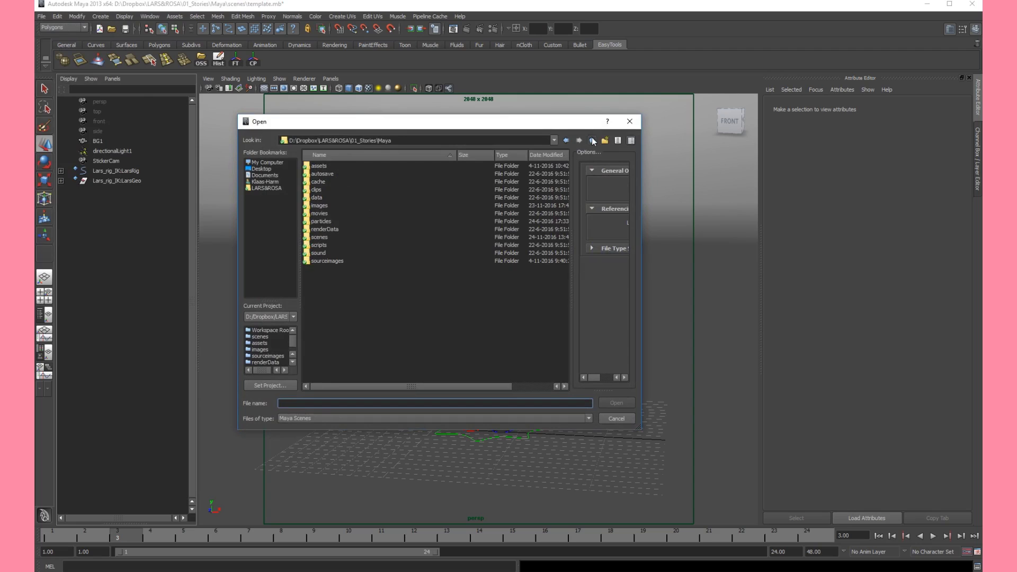
{"action": "double_click", "coordinate": [319, 167]}
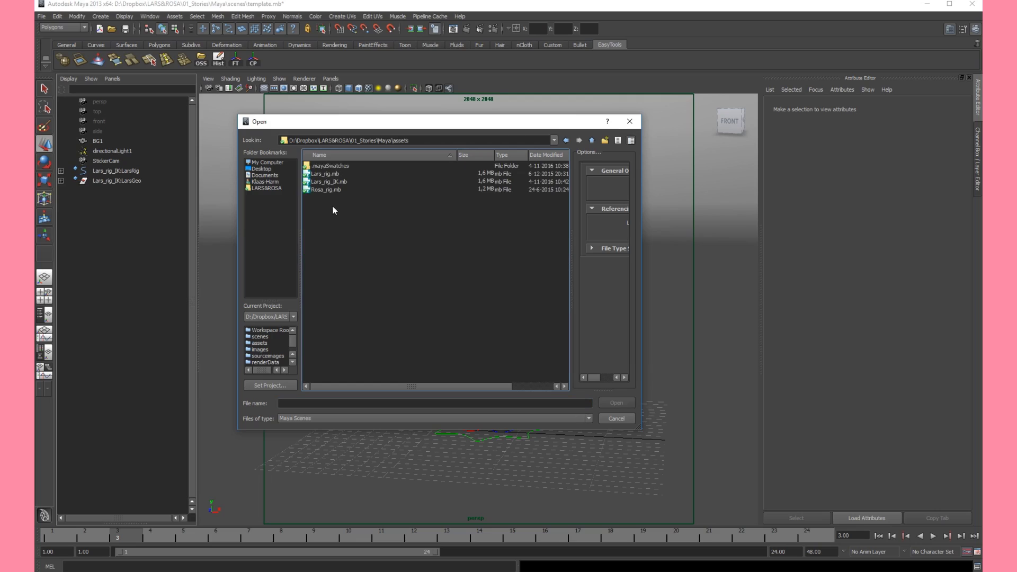
{"action": "left_click", "coordinate": [322, 174]}
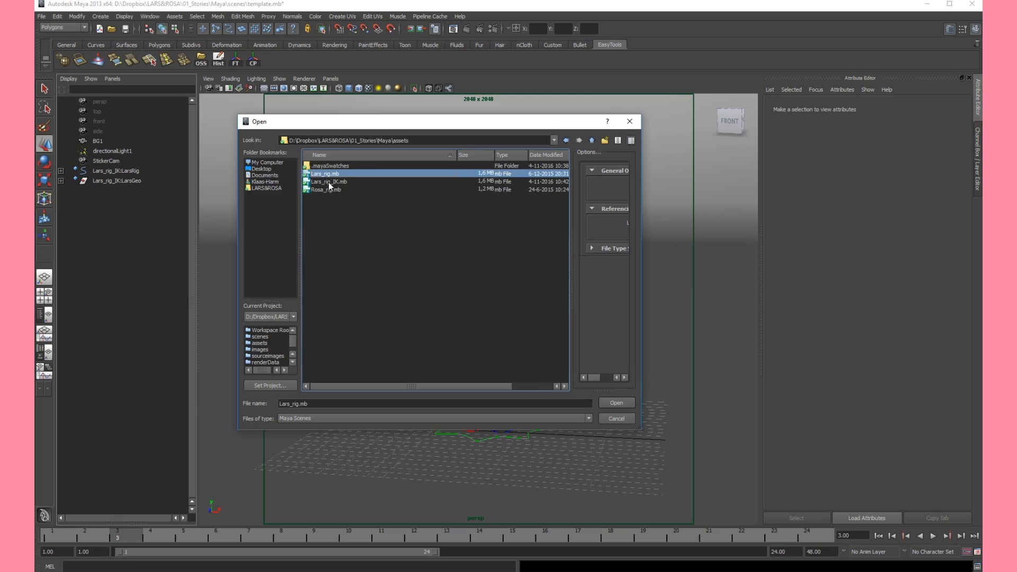
{"action": "left_click", "coordinate": [329, 182]}
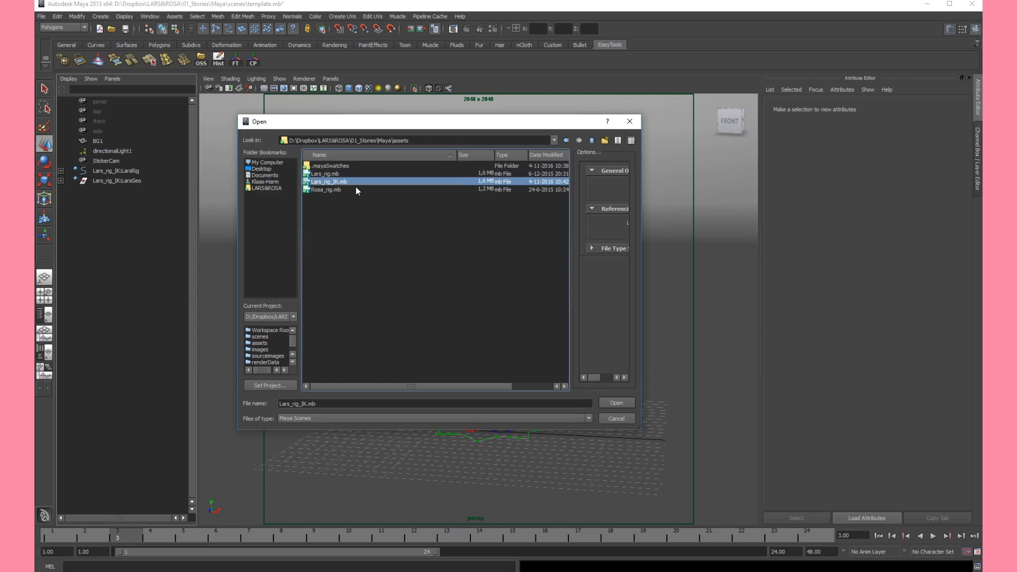
{"action": "left_click", "coordinate": [325, 191]}
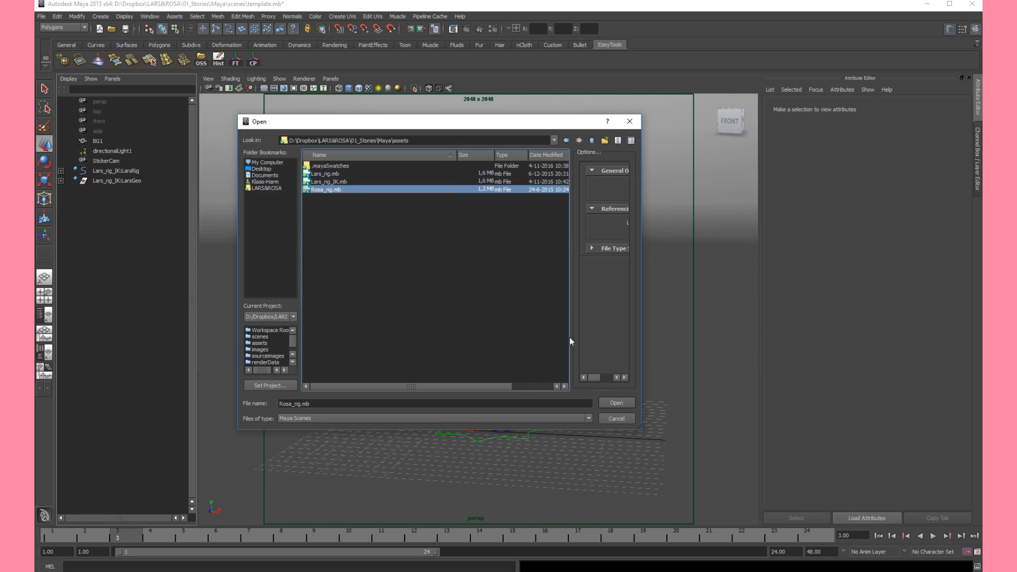
{"action": "left_click", "coordinate": [618, 418]}
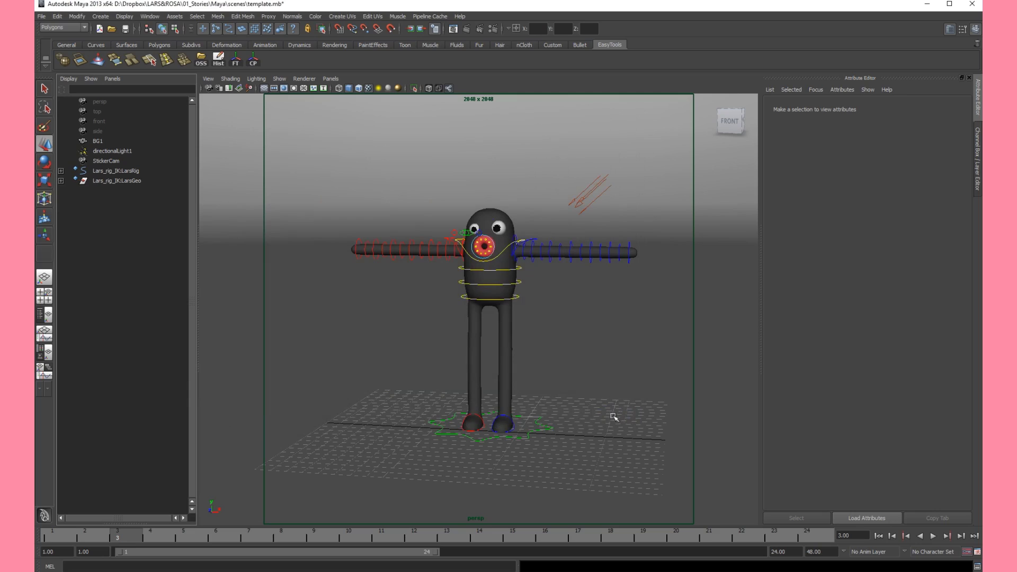
- Reference Rosa_rig.mb from the project's assets folder into the scene
{"action": "left_click", "coordinate": [43, 17]}
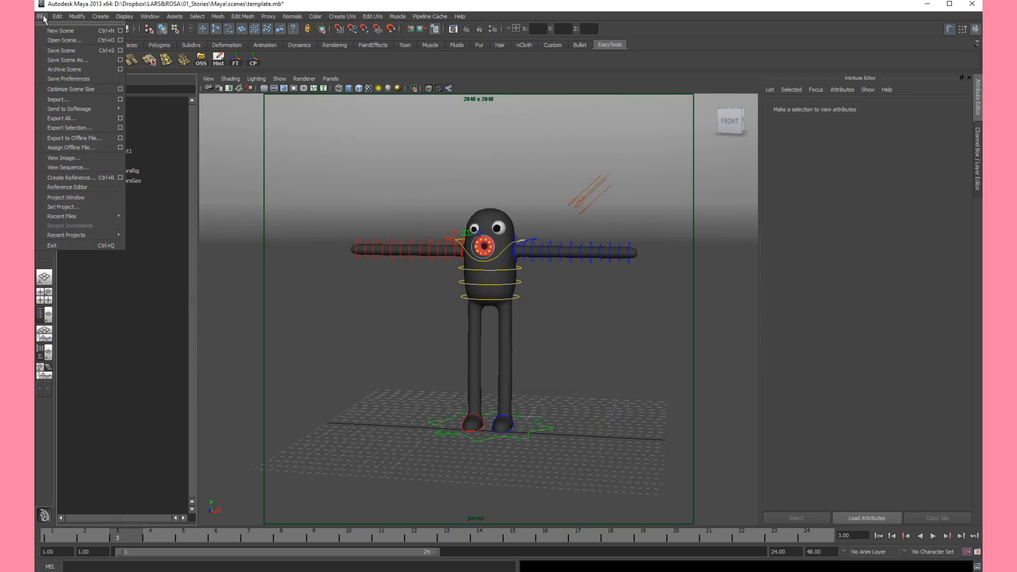
{"action": "left_click", "coordinate": [70, 180]}
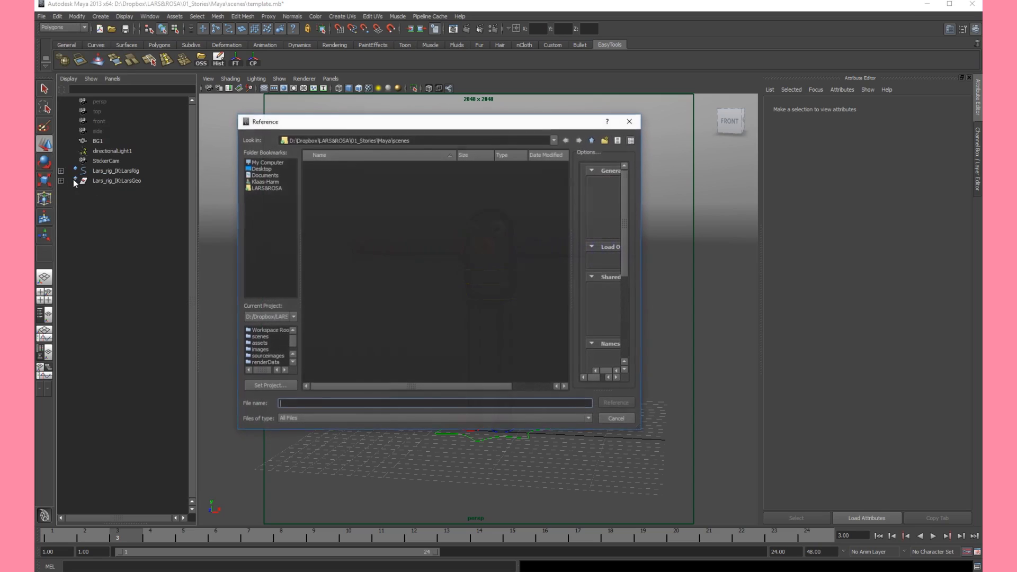
{"action": "left_click", "coordinate": [592, 141]}
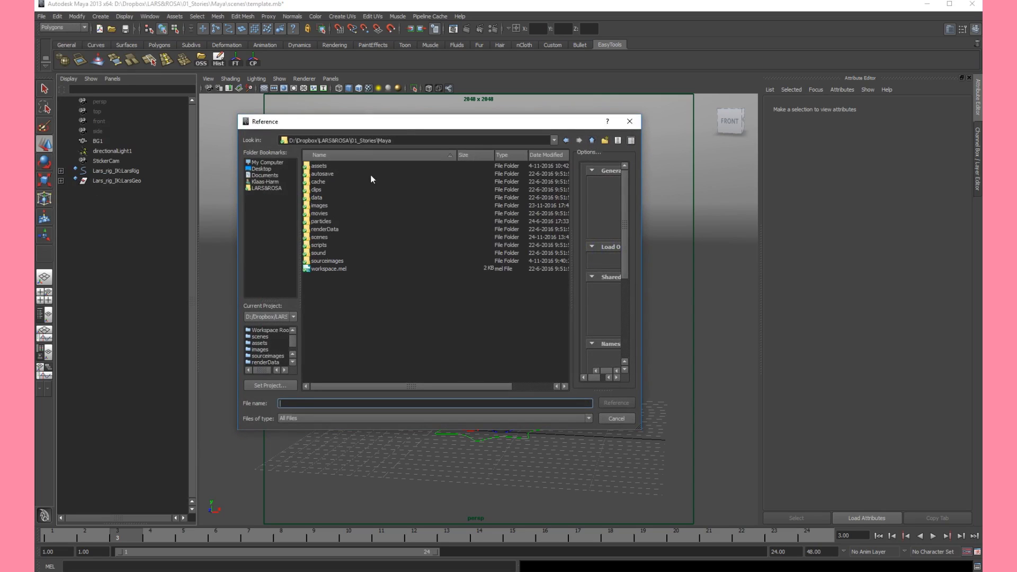
{"action": "double_click", "coordinate": [320, 167]}
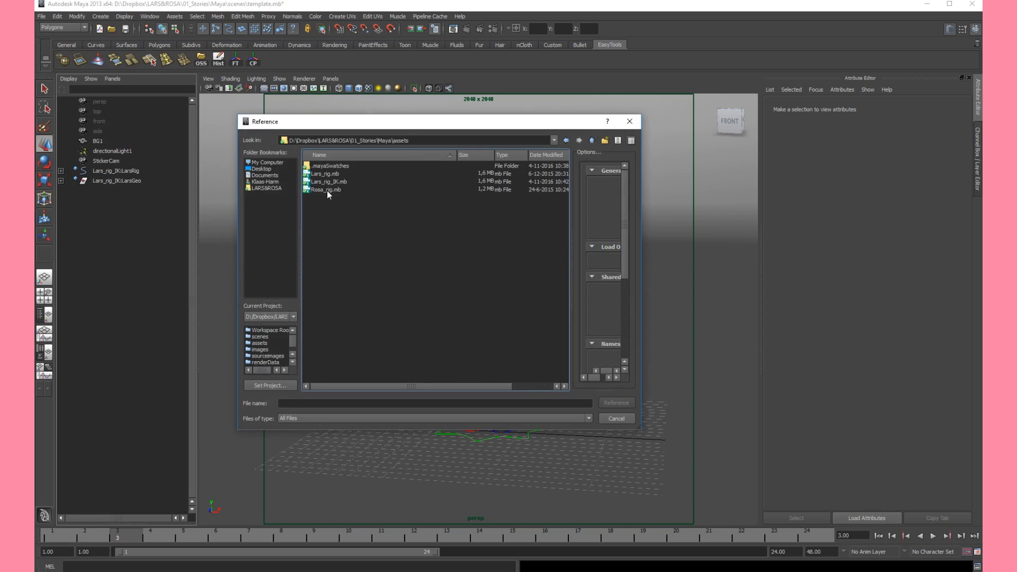
{"action": "left_click", "coordinate": [328, 191]}
{"action": "left_click", "coordinate": [617, 403]}
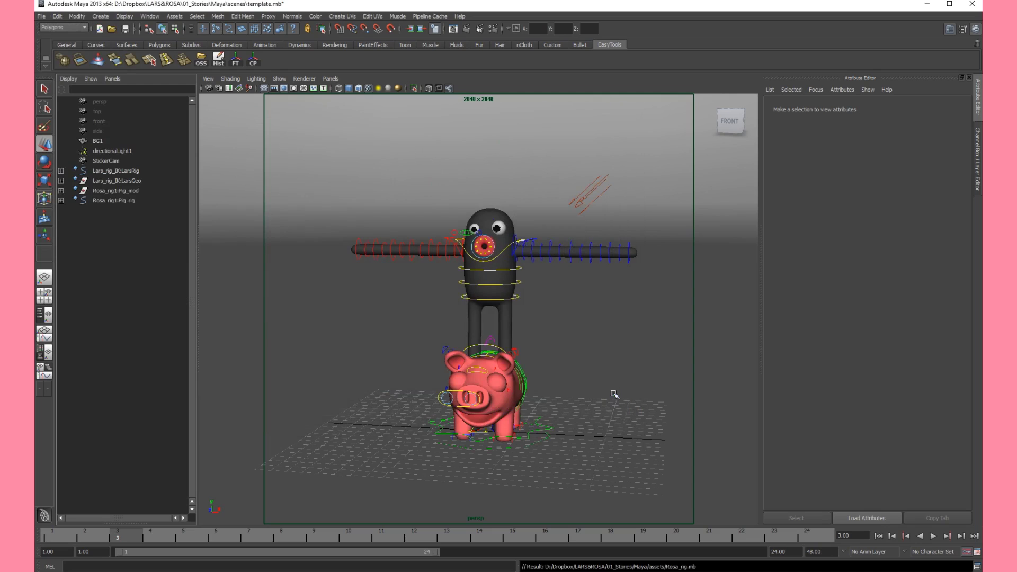
- Scale the whole pig rig down to a small size and move it along the X axis to stand beside the character's feet
{"action": "left_click", "coordinate": [546, 439]}
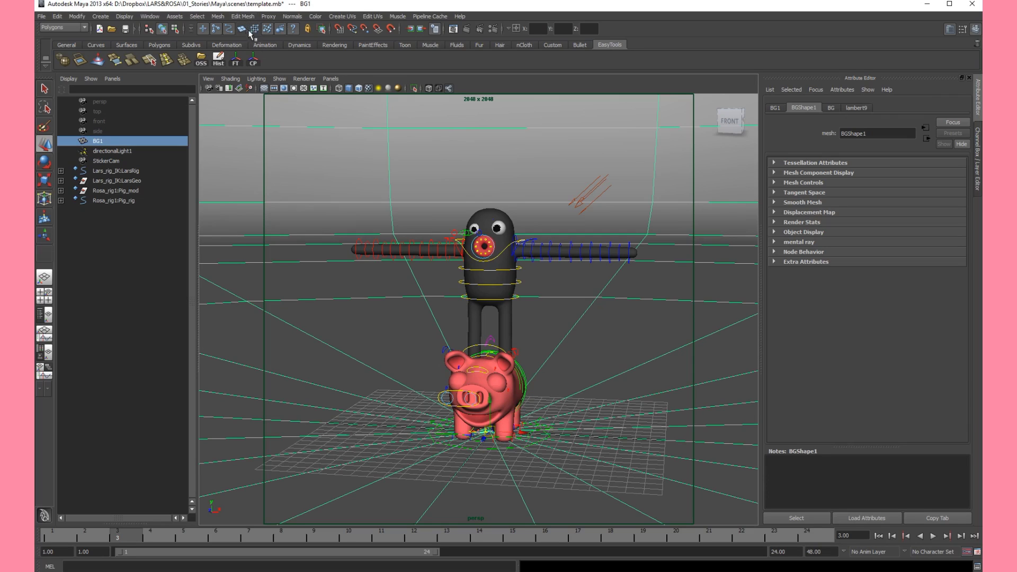
{"action": "left_click", "coordinate": [494, 372]}
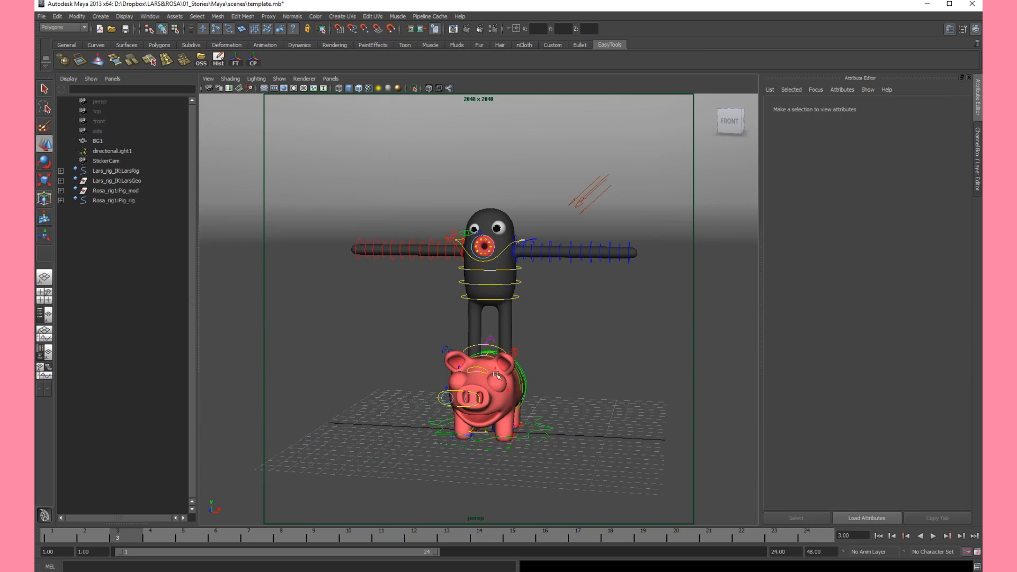
{"action": "left_click", "coordinate": [544, 442]}
{"action": "key", "text": "r"}
{"action": "left_click_drag", "start_coordinate": [491, 434], "coordinate": [382, 459]}
{"action": "key", "text": "w"}
{"action": "left_click_drag", "start_coordinate": [512, 432], "coordinate": [609, 445]}
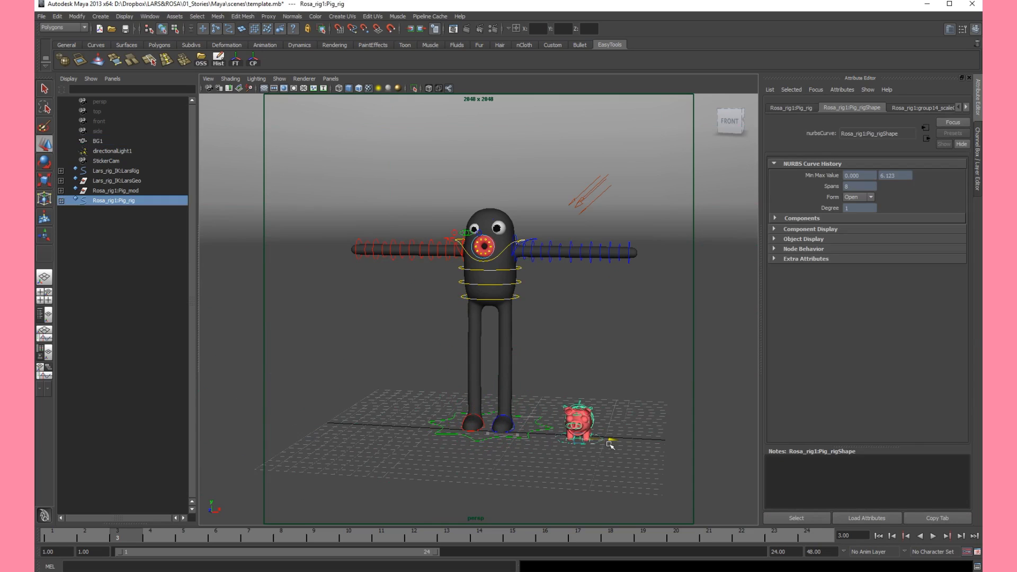
{"action": "left_click", "coordinate": [558, 380]}
{"action": "middle_click_drag", "start_coordinate": [610, 451], "coordinate": [567, 380], "text": "alt"}
{"action": "mouse_move", "coordinate": [567, 380]}
{"action": "right_mouse_down", "text": "alt"}
{"action": "mouse_move", "coordinate": [629, 388]}
{"action": "mouse_move", "coordinate": [575, 381]}
{"action": "right_mouse_up", "text": "alt"}
{"action": "left_click_drag", "start_coordinate": [575, 381], "coordinate": [551, 372], "text": "alt"}
{"action": "key", "text": "alt+b"}
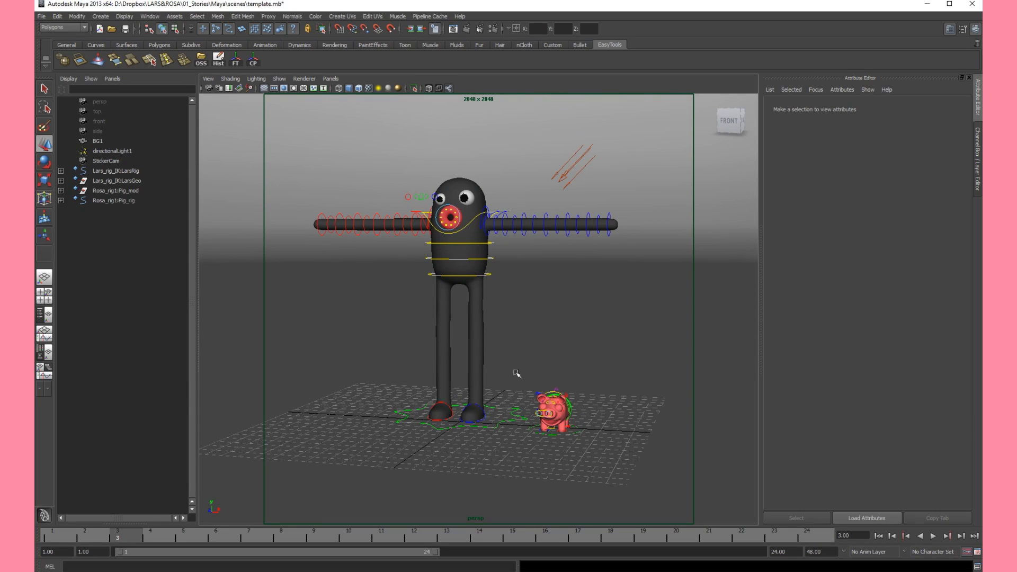
- Open Rosa_rig.mb from the project's assets folder without saving the changes to the template scene
{"action": "left_click", "coordinate": [42, 17]}
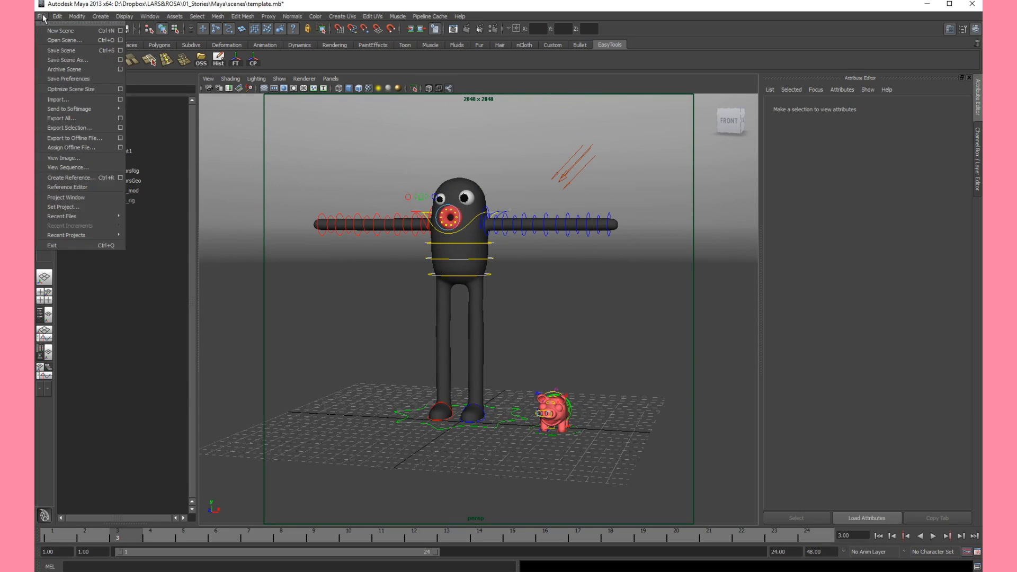
{"action": "left_click", "coordinate": [57, 40]}
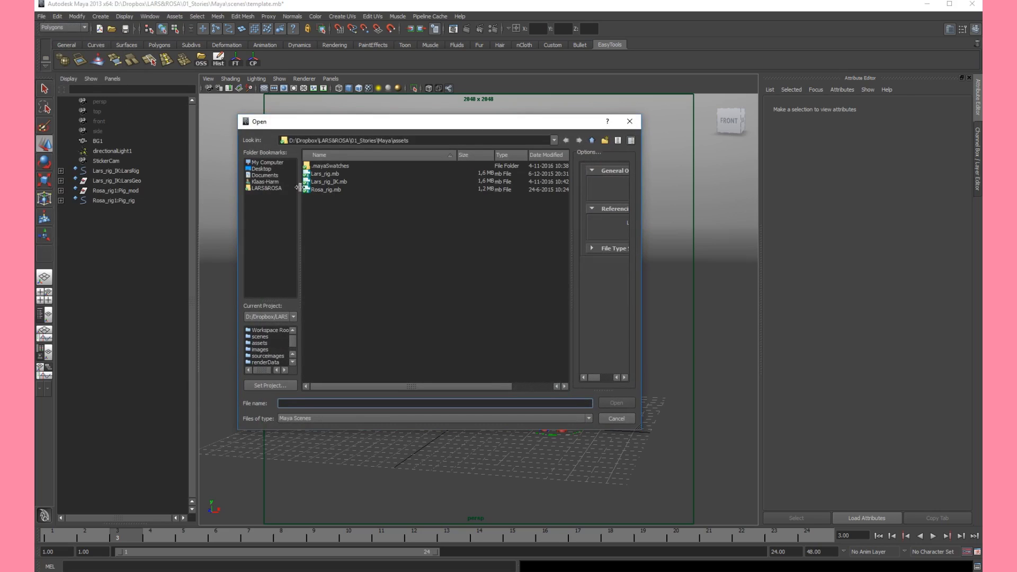
{"action": "left_click", "coordinate": [329, 189]}
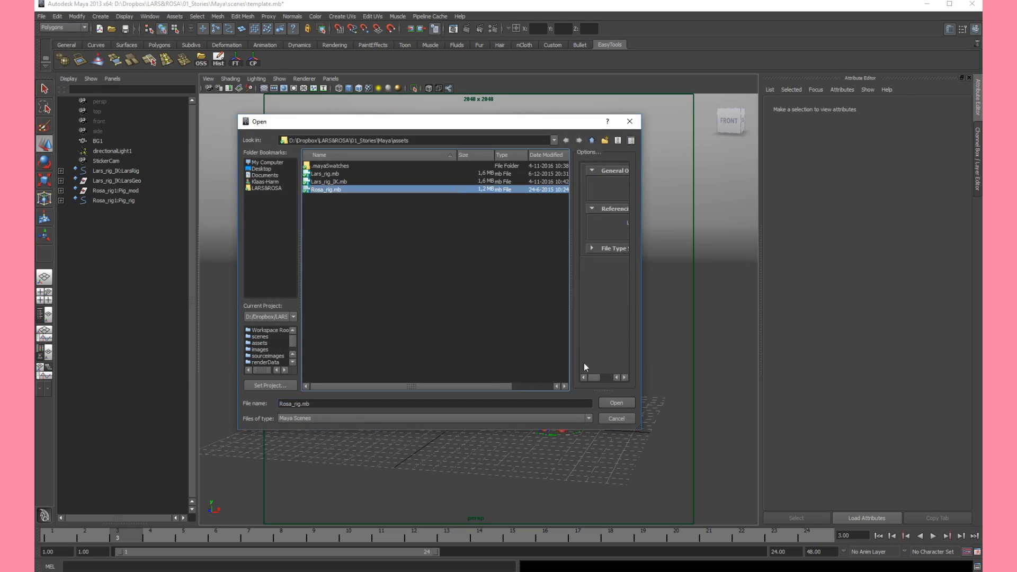
{"action": "left_click", "coordinate": [617, 402]}
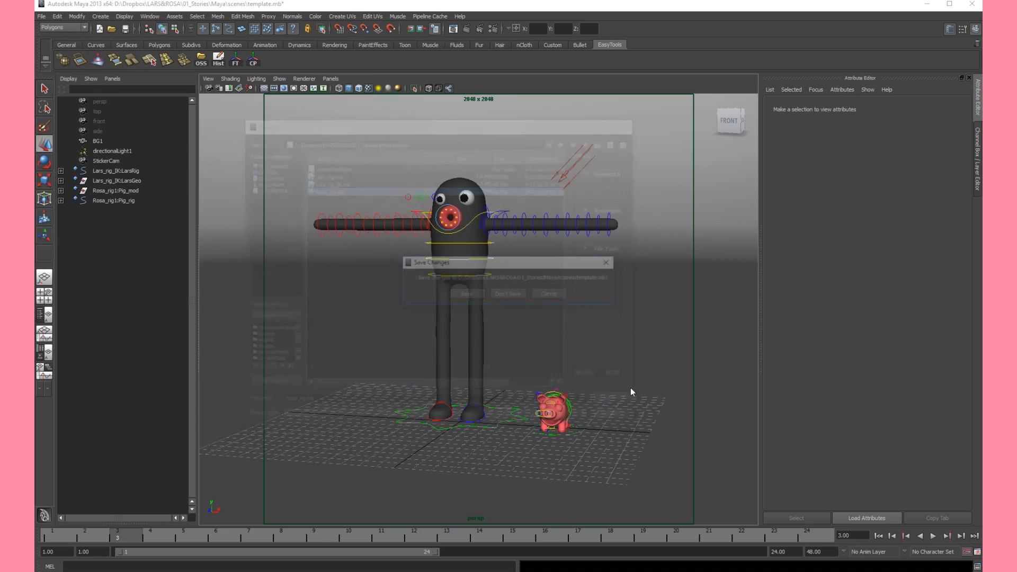
{"action": "left_click", "coordinate": [514, 294]}
- Rotate the pig's left upper eyelid control upward to open the top half of the left eye
{"action": "left_click_drag", "start_coordinate": [466, 291], "coordinate": [403, 310], "text": "alt"}
{"action": "right_click_drag", "start_coordinate": [403, 310], "coordinate": [660, 337], "text": "alt"}
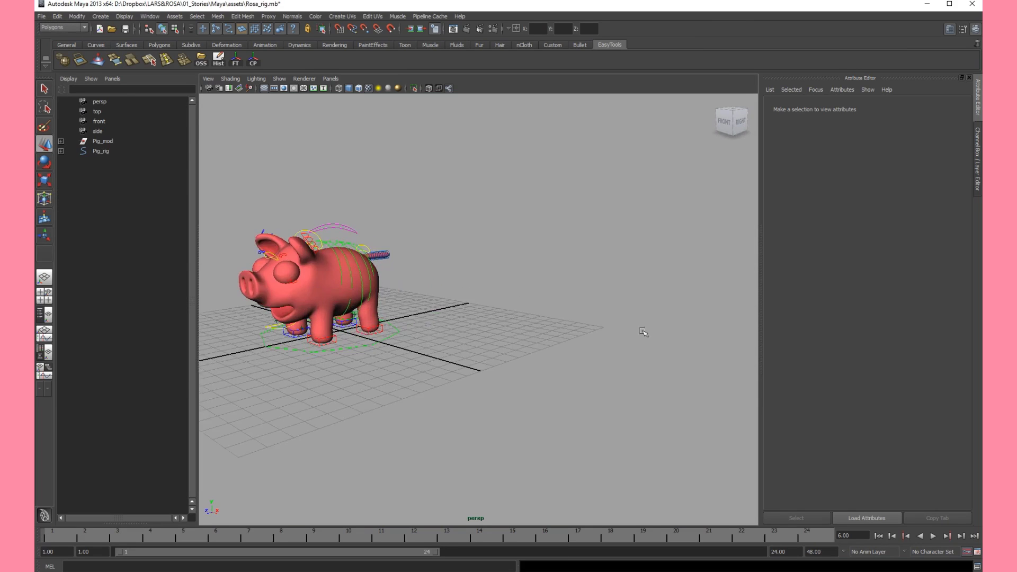
{"action": "middle_click_drag", "start_coordinate": [334, 267], "coordinate": [443, 298], "text": "alt"}
{"action": "right_click_drag", "start_coordinate": [443, 297], "coordinate": [457, 266], "text": "alt"}
{"action": "mouse_move", "coordinate": [456, 266]}
{"action": "middle_mouse_down", "text": "alt"}
{"action": "mouse_move", "coordinate": [466, 260]}
{"action": "mouse_move", "coordinate": [458, 268]}
{"action": "mouse_move", "coordinate": [466, 278]}
{"action": "middle_mouse_up", "text": "alt"}
{"action": "left_click", "coordinate": [406, 264]}
{"action": "right_click_drag", "start_coordinate": [467, 279], "coordinate": [535, 291], "text": "alt"}
{"action": "left_click_drag", "start_coordinate": [212, 275], "coordinate": [270, 284], "text": "alt"}
{"action": "mouse_move", "coordinate": [271, 283]}
{"action": "right_mouse_down", "text": "alt"}
{"action": "mouse_move", "coordinate": [314, 293]}
{"action": "mouse_move", "coordinate": [255, 286]}
{"action": "right_mouse_up", "text": "alt"}
{"action": "left_click_drag", "start_coordinate": [529, 318], "coordinate": [472, 326], "text": "alt"}
{"action": "key", "text": "e"}
{"action": "left_click_drag", "start_coordinate": [496, 418], "coordinate": [490, 387]}
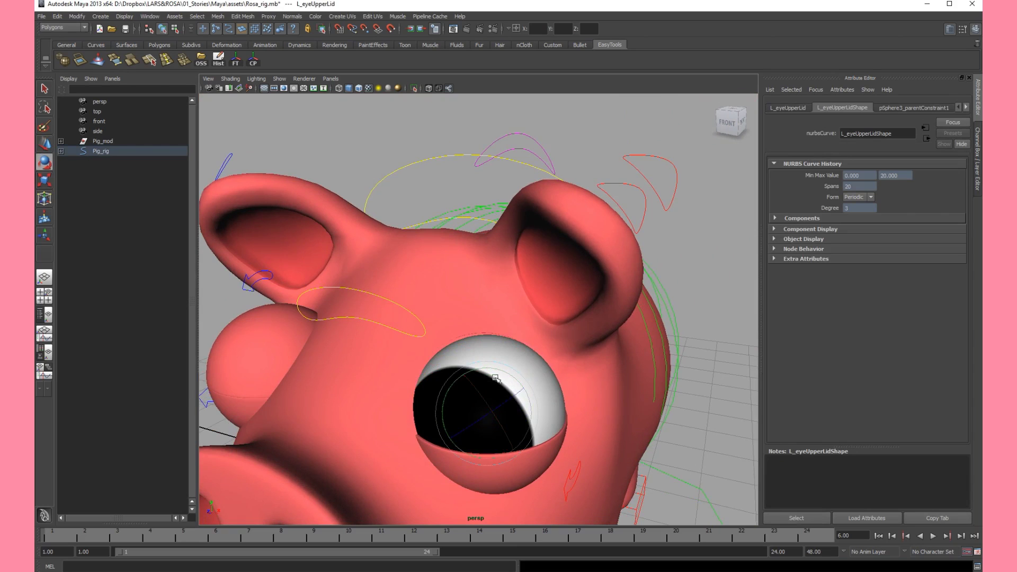
- Rotate the pig's left lower eyelid control downward to open the rest of the left eye
{"action": "right_click_drag", "start_coordinate": [529, 381], "coordinate": [494, 371], "text": "alt"}
{"action": "middle_click_drag", "start_coordinate": [495, 370], "coordinate": [480, 275], "text": "alt"}
{"action": "key", "text": "w"}
{"action": "left_click", "coordinate": [542, 350]}
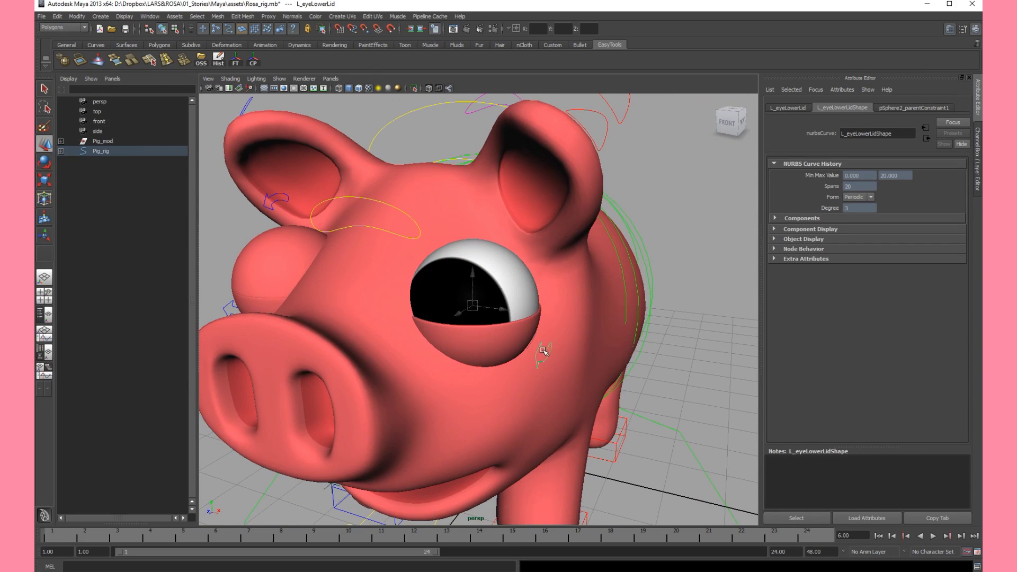
{"action": "key", "text": "e"}
{"action": "left_click_drag", "start_coordinate": [497, 300], "coordinate": [491, 327]}
- Rotate the pig's right lower eyelid control downward to open the bottom half of the right eye
{"action": "right_click_drag", "start_coordinate": [492, 328], "coordinate": [406, 312], "text": "alt"}
{"action": "left_click_drag", "start_coordinate": [406, 313], "coordinate": [507, 318], "text": "alt"}
{"action": "left_click", "coordinate": [476, 318]}
{"action": "left_click_drag", "start_coordinate": [518, 272], "coordinate": [523, 314]}
{"action": "key", "text": "w"}
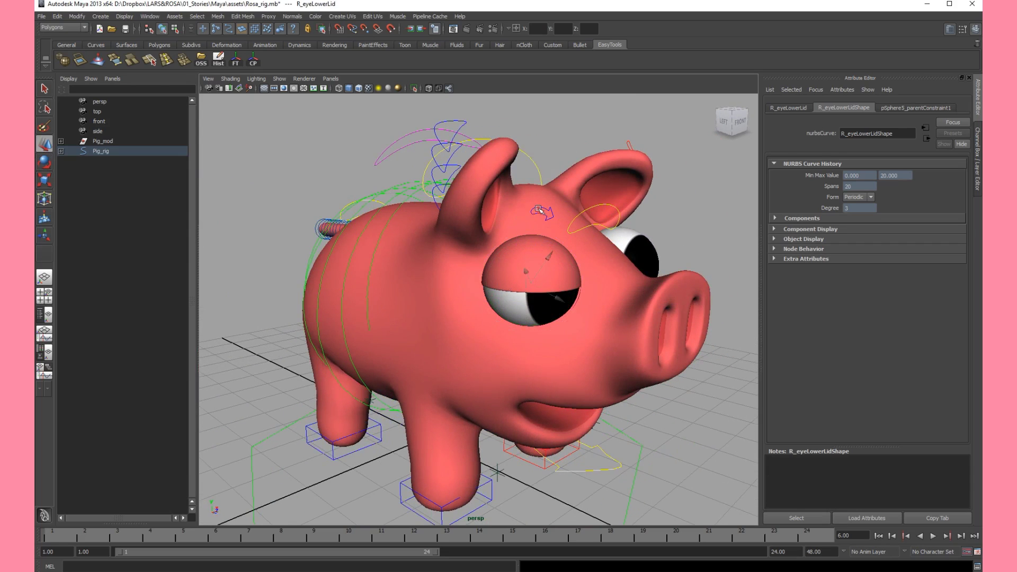
- Rotate the pig's right upper eyelid control upward to open the eye fully, and clear the selection
{"action": "left_click", "coordinate": [539, 210]}
{"action": "key", "text": "e"}
{"action": "left_click", "coordinate": [545, 208]}
{"action": "left_click_drag", "start_coordinate": [541, 270], "coordinate": [469, 233]}
{"action": "scroll", "coordinate": [551, 270], "scroll_direction": "down", "scroll_amount": 5}
{"action": "left_click", "coordinate": [523, 197]}
{"action": "scroll", "coordinate": [524, 196], "scroll_direction": "down", "scroll_amount": 3}
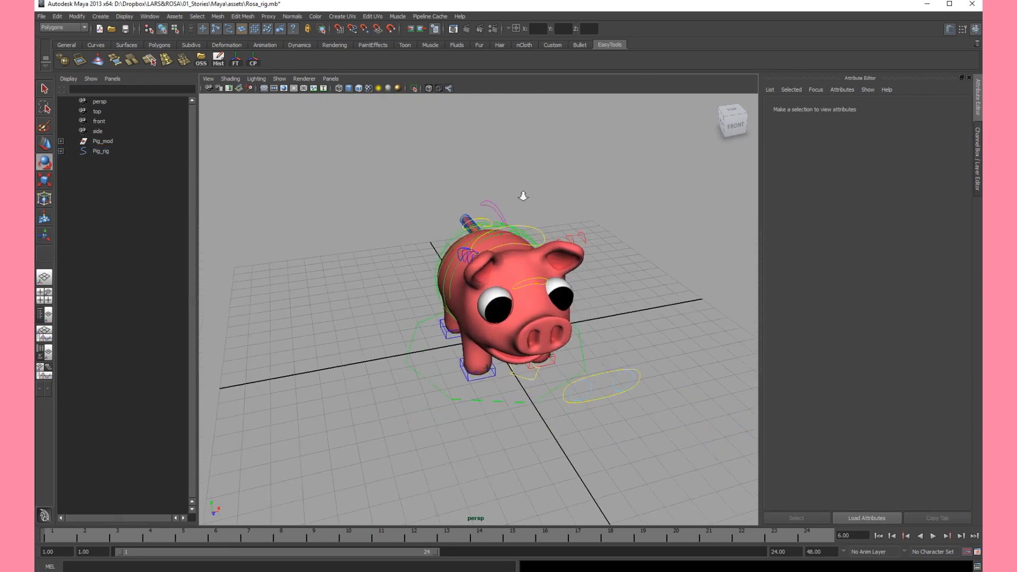
- Save the edited Rosa_rig.mb file in the assets folder
{"action": "left_click_drag", "start_coordinate": [523, 196], "coordinate": [556, 221], "text": "alt"}
{"action": "key", "text": "ctrl+s"}
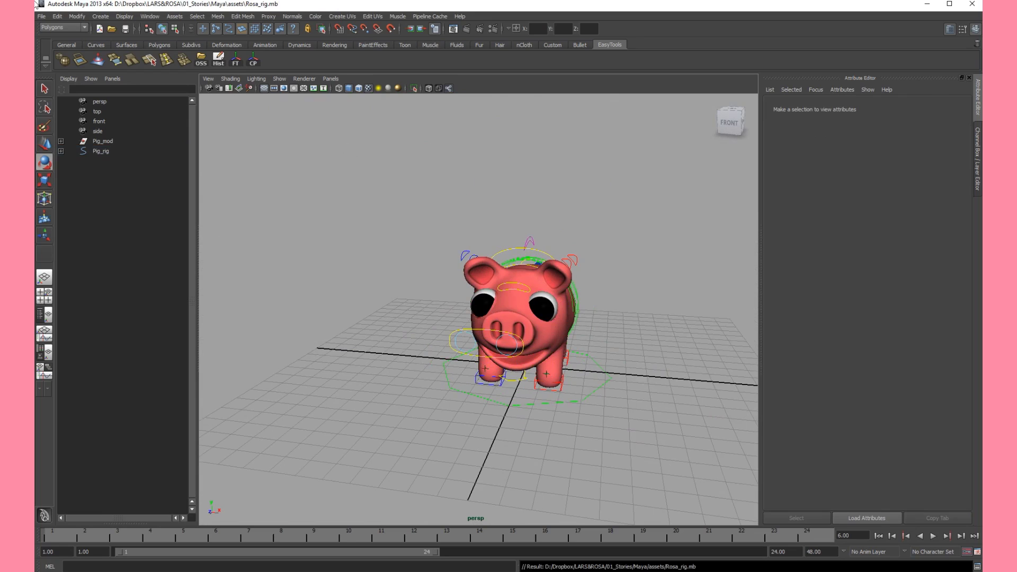
{"action": "left_click", "coordinate": [41, 15]}
{"action": "left_click", "coordinate": [66, 53]}
- Reopen the recently used template.mb scene and frame the Lars character in the perspective view
{"action": "left_click", "coordinate": [41, 16]}
{"action": "mouse_move", "coordinate": [106, 218]}
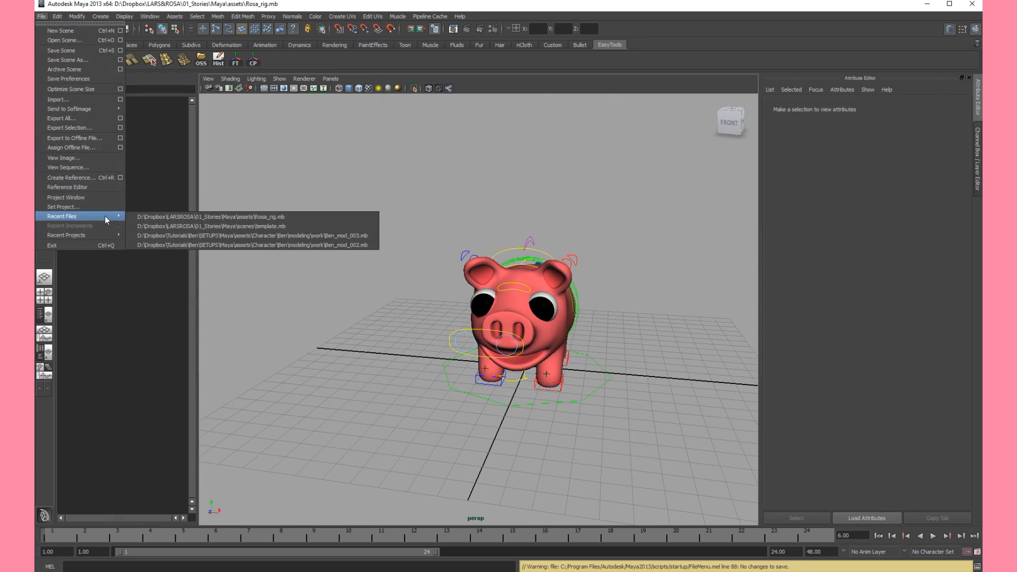
{"action": "left_click", "coordinate": [187, 226]}
{"action": "right_click_drag", "start_coordinate": [597, 255], "coordinate": [218, 191], "text": "alt"}
{"action": "middle_click_drag", "start_coordinate": [529, 272], "coordinate": [523, 227], "text": "alt"}
{"action": "right_click_drag", "start_coordinate": [522, 227], "coordinate": [630, 276], "text": "alt"}
{"action": "left_click_drag", "start_coordinate": [631, 275], "coordinate": [564, 281], "text": "alt"}
{"action": "middle_click_drag", "start_coordinate": [532, 290], "coordinate": [548, 299], "text": "alt"}
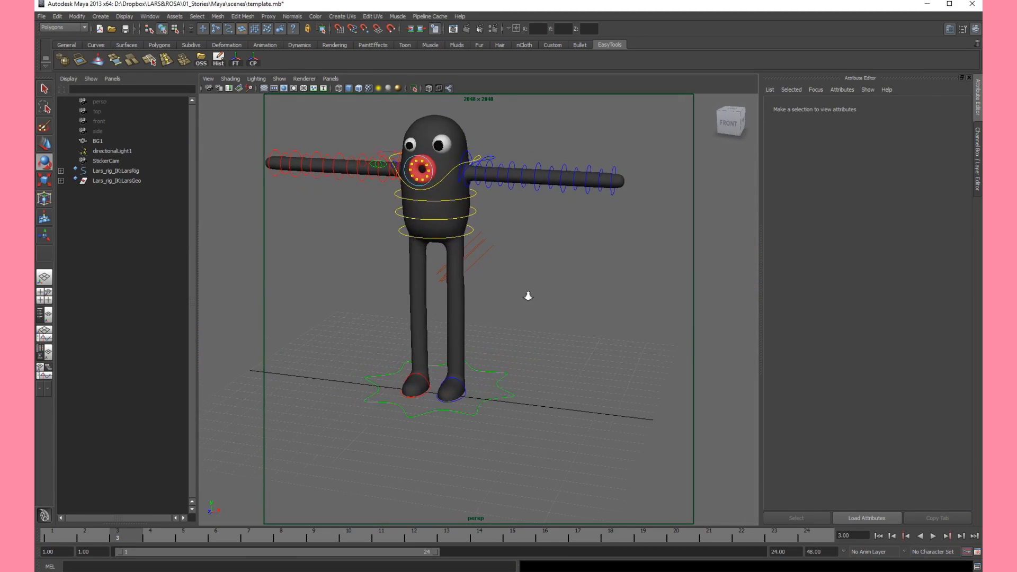
{"action": "scroll", "coordinate": [548, 298], "scroll_direction": "down", "scroll_amount": 1}
- Reference the updated Rosa_rig.mb from the project's assets folder into the template scene
{"action": "left_click", "coordinate": [41, 16]}
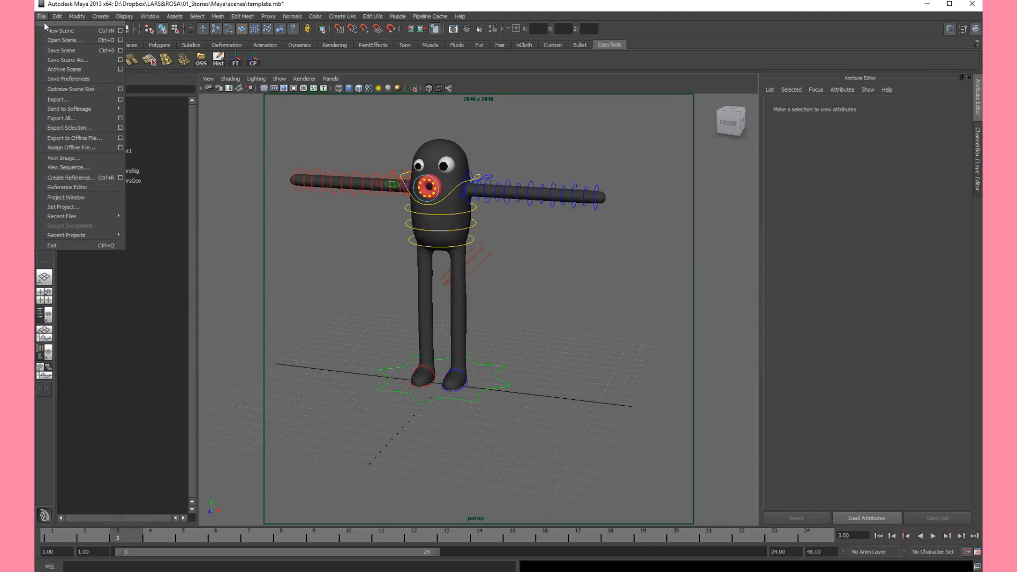
{"action": "left_click", "coordinate": [75, 178]}
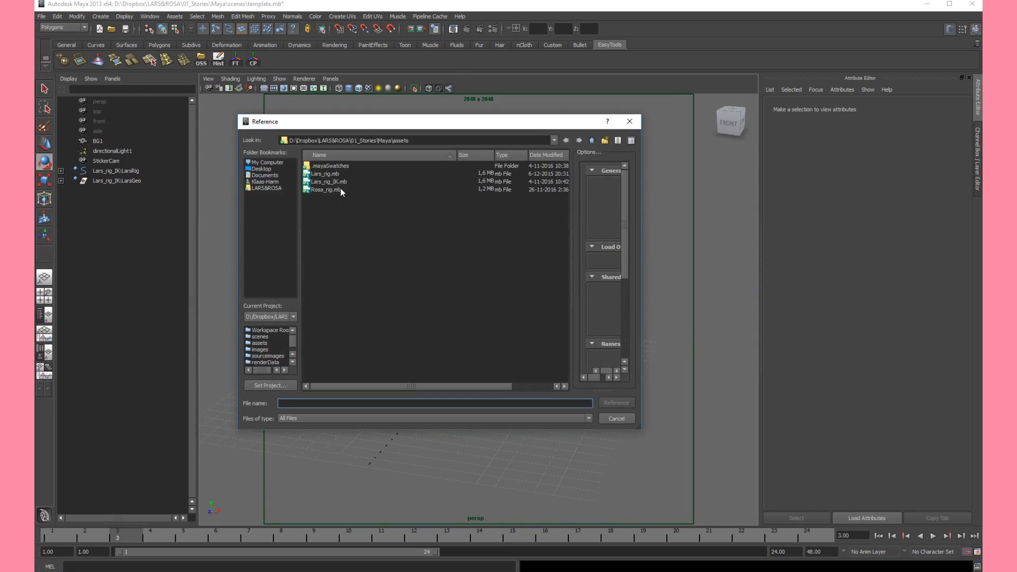
{"action": "left_click", "coordinate": [329, 190]}
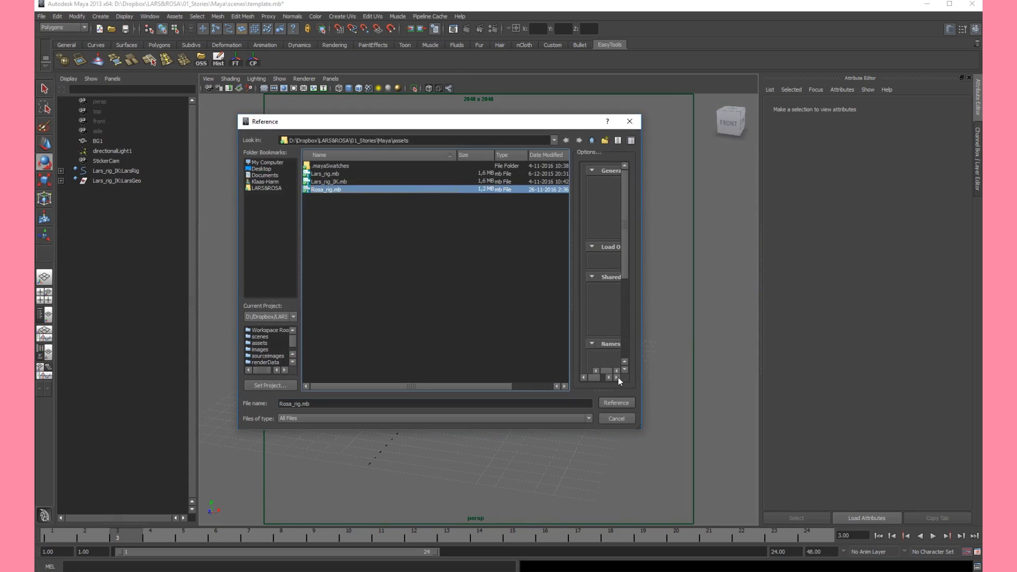
{"action": "left_click", "coordinate": [616, 403]}
{"action": "left_click_drag", "start_coordinate": [611, 345], "coordinate": [506, 322], "text": "alt"}
{"action": "right_click_drag", "start_coordinate": [506, 323], "coordinate": [428, 357], "text": "alt"}
{"action": "scroll", "coordinate": [523, 372], "scroll_direction": "up", "scroll_amount": 4}
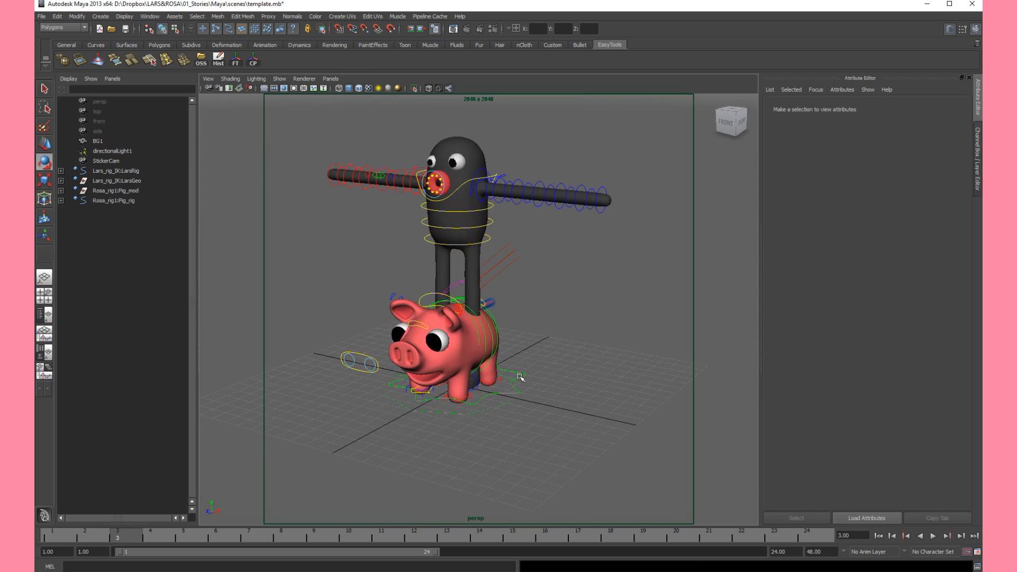
- Scale the whole pig rig down and move it along the X axis to stand beside Lars
{"action": "left_click", "coordinate": [127, 201]}
{"action": "left_click_drag", "start_coordinate": [451, 391], "coordinate": [425, 393]}
{"action": "key", "text": "w"}
{"action": "left_click_drag", "start_coordinate": [491, 395], "coordinate": [630, 422]}
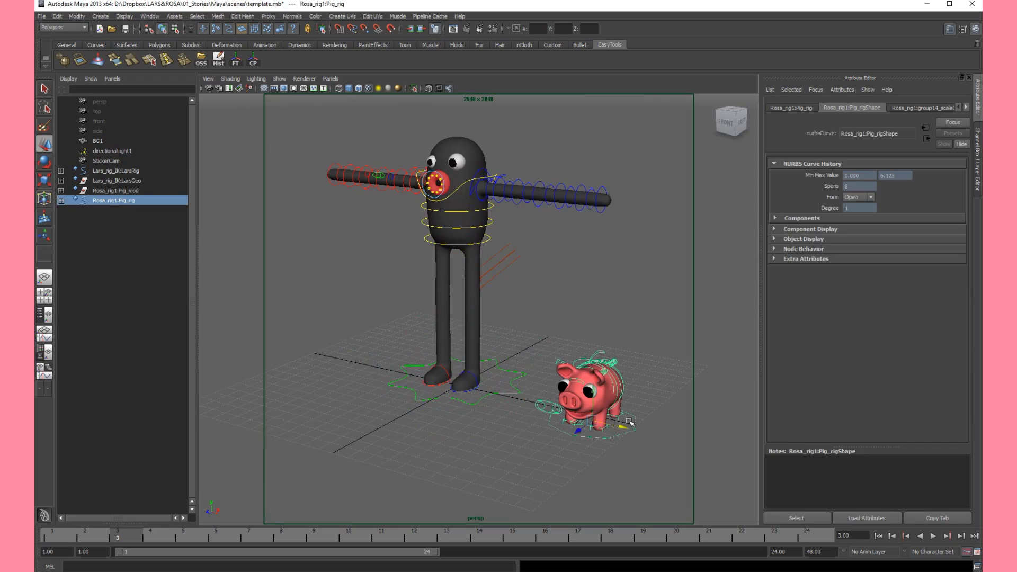
- Examine the referenced pig's eyes and its size beside Lars from several angles and distances
{"action": "scroll", "coordinate": [630, 422], "scroll_direction": "down", "scroll_amount": 4}
{"action": "scroll", "coordinate": [630, 422], "scroll_direction": "up", "scroll_amount": 6}
{"action": "middle_click_drag", "start_coordinate": [630, 422], "coordinate": [570, 363], "text": "alt"}
{"action": "scroll", "coordinate": [570, 363], "scroll_direction": "down", "scroll_amount": 3}
{"action": "left_click_drag", "start_coordinate": [569, 362], "coordinate": [583, 347], "text": "alt"}
{"action": "scroll", "coordinate": [582, 347], "scroll_direction": "up", "scroll_amount": 3}
{"action": "middle_click_drag", "start_coordinate": [583, 347], "coordinate": [583, 359], "text": "alt"}
{"action": "scroll", "coordinate": [583, 359], "scroll_direction": "down", "scroll_amount": 3}
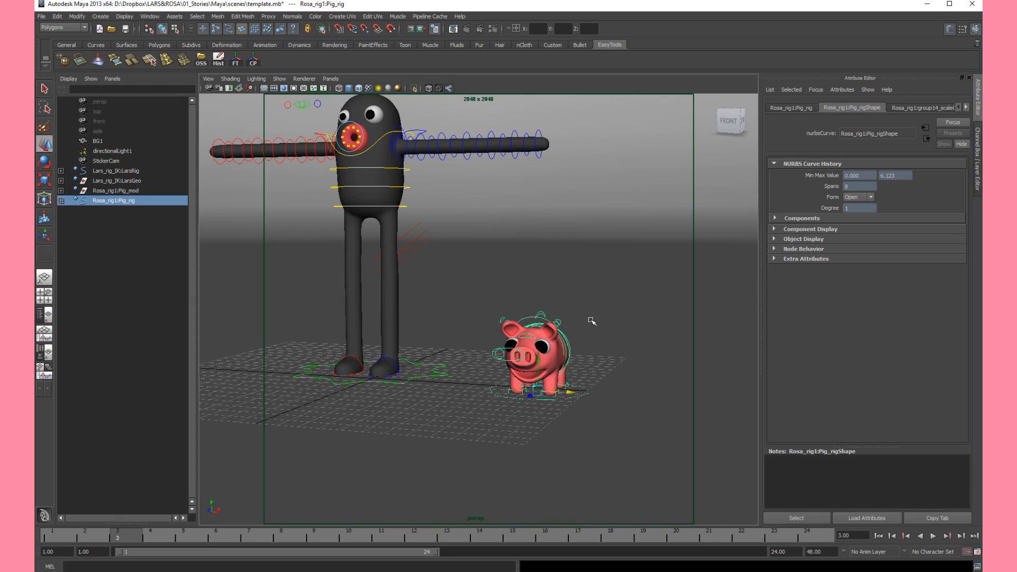
{"action": "scroll", "coordinate": [575, 354], "scroll_direction": "up", "scroll_amount": 3}
{"action": "left_click_drag", "start_coordinate": [518, 363], "coordinate": [569, 373], "text": "alt"}
{"action": "scroll", "coordinate": [554, 358], "scroll_direction": "down", "scroll_amount": 2}
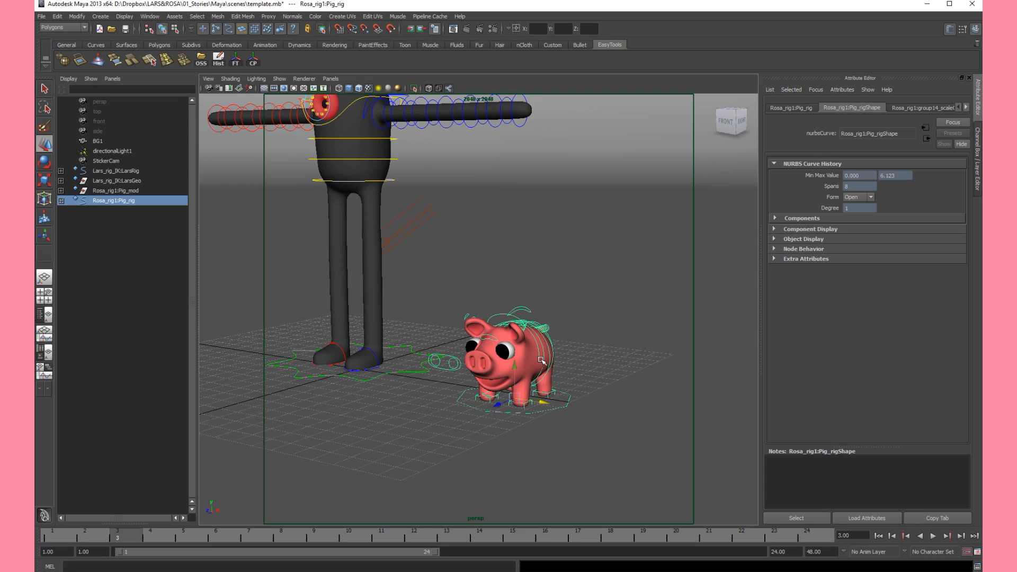
{"action": "scroll", "coordinate": [577, 332], "scroll_direction": "down", "scroll_amount": 3}
{"action": "middle_click_drag", "start_coordinate": [571, 316], "coordinate": [622, 333], "text": "alt"}
- Switch to the presentation and show the Maya Workflow diagram of assets, references and scenes
{"action": "key", "text": "alt+Tab"}
{"action": "left_click", "coordinate": [498, 199]}
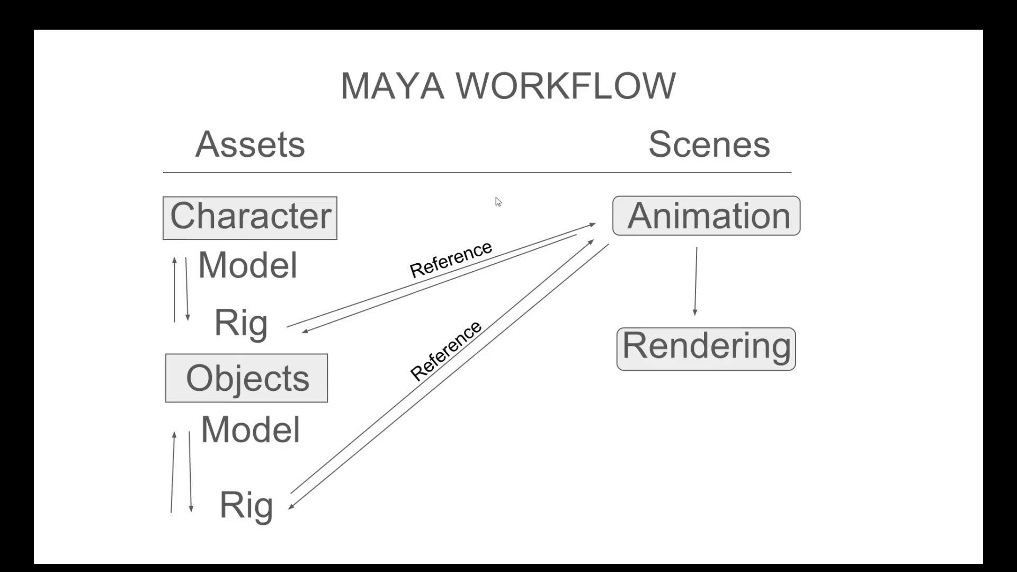